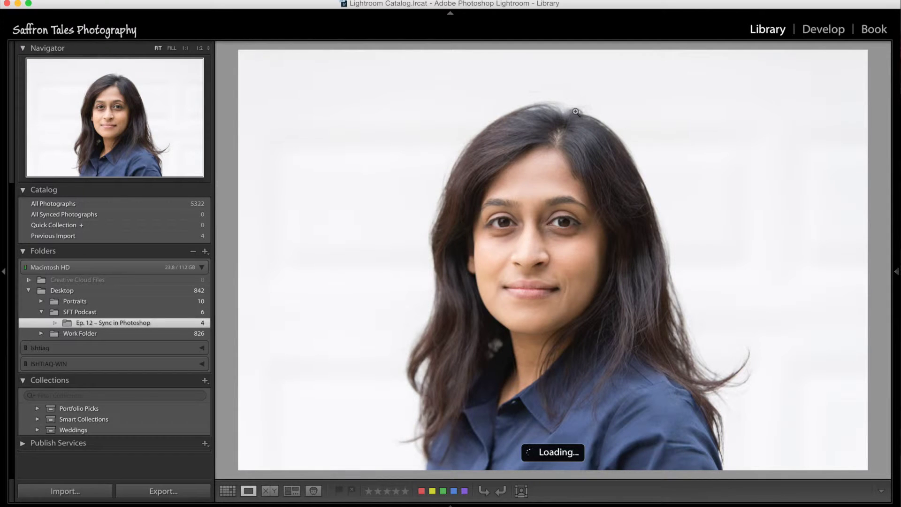
- Open the first of the four portraits for editing in the Develop module
key(g)
click(282, 136)
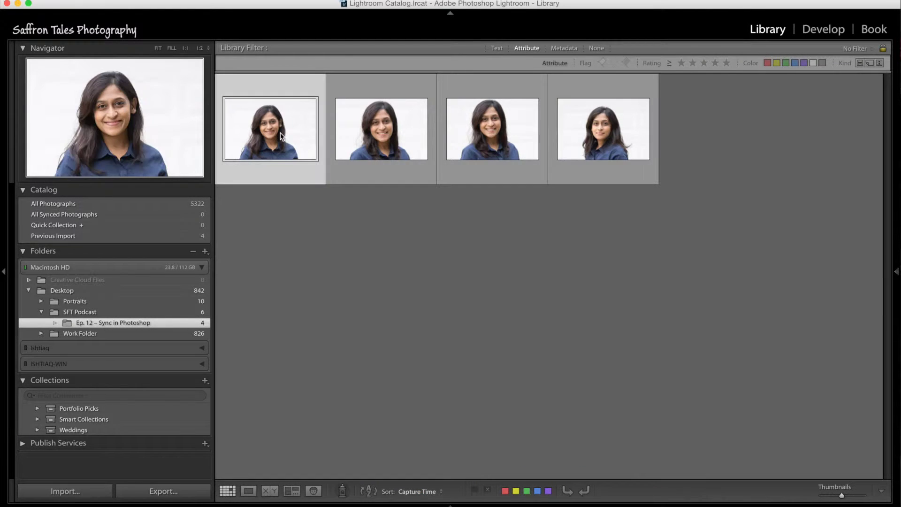
key(e)
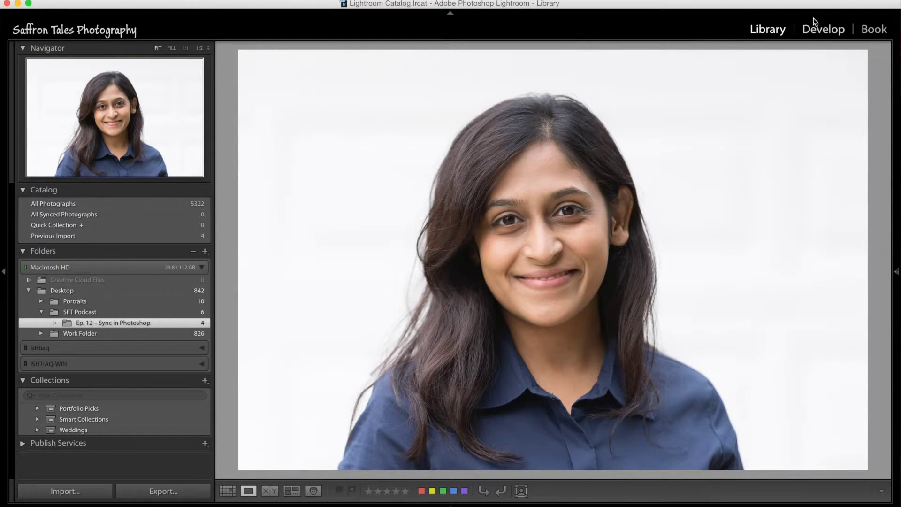
click(815, 36)
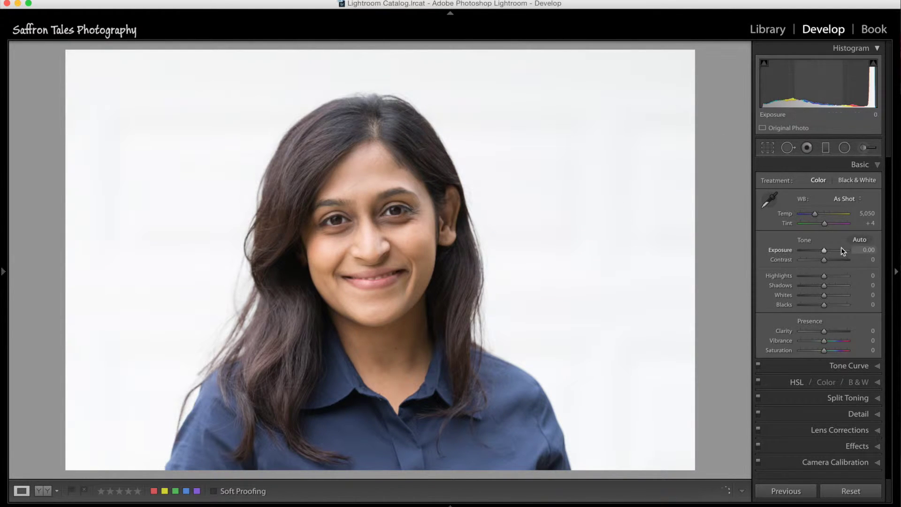
- Try an exposure of +1.50 on the portrait
click(866, 250)
text(1.5)
key(Return)
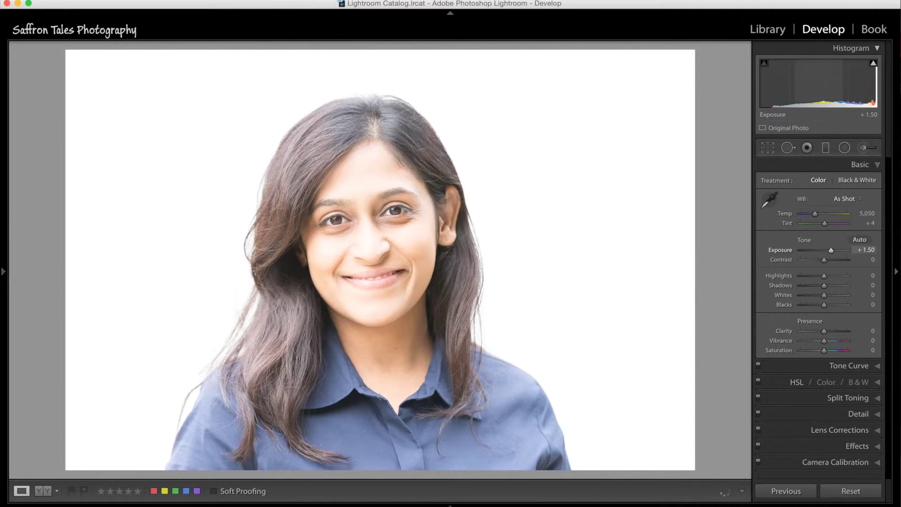
key(Down)
key(Down)
- Set the portrait's exposure to +0.60
click(866, 249)
text(0.6)
key(Return)
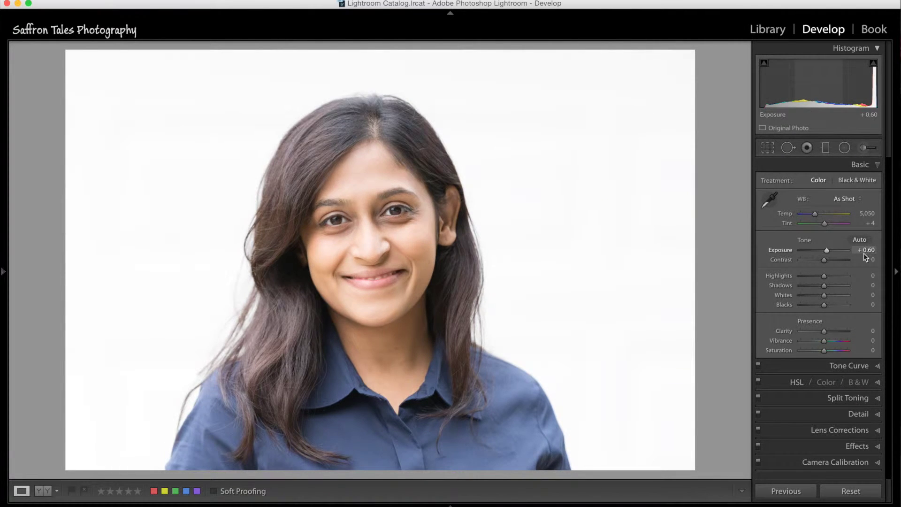
- Set the portrait's highlights to -16 and shadows to -10
click(859, 276)
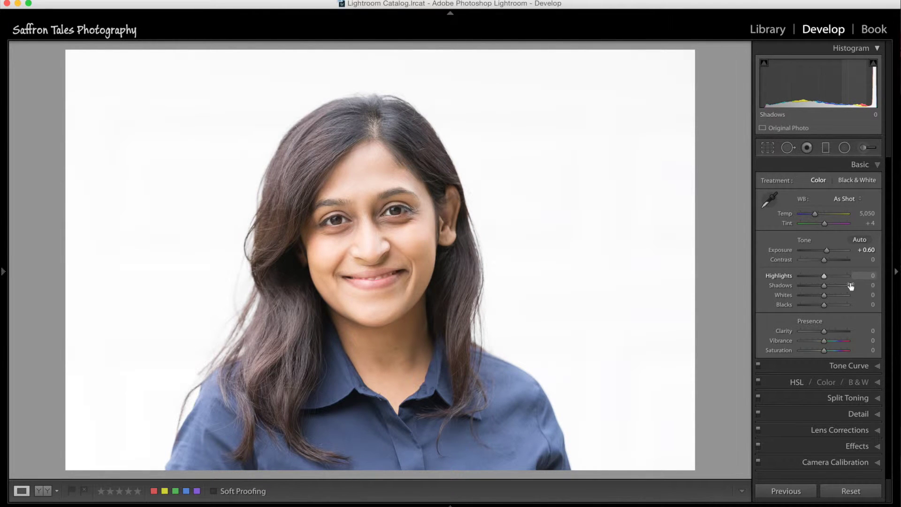
text(-16)
key(Return)
click(866, 285)
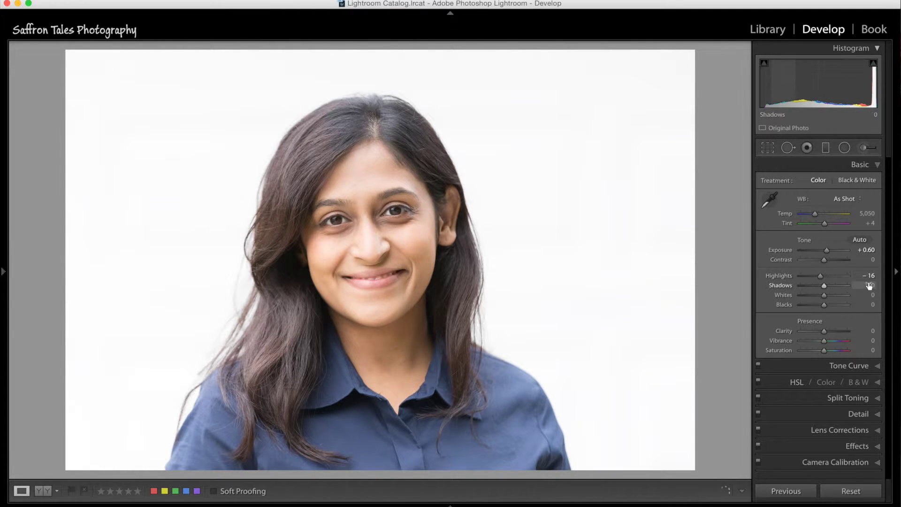
text(-10)
key(Return)
- Set the portrait's whites to +5 and blacks to -5
click(870, 295)
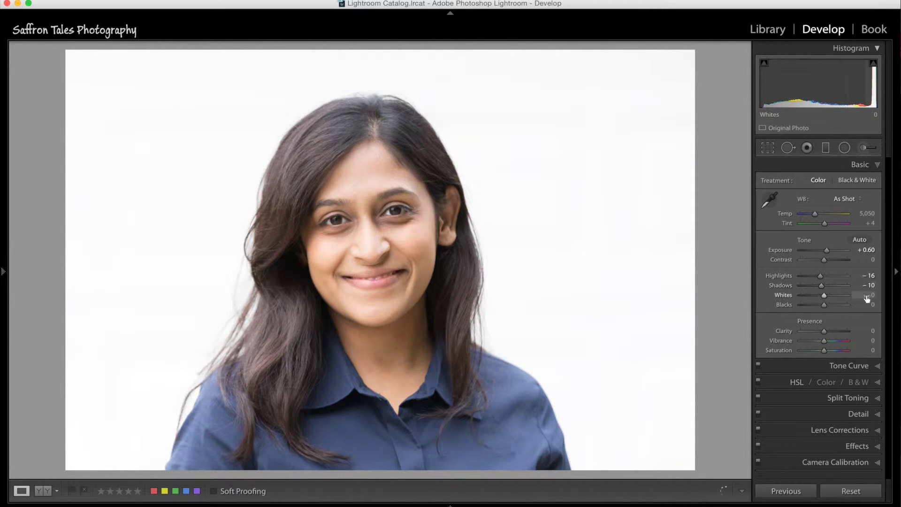
text(5)
key(Tab)
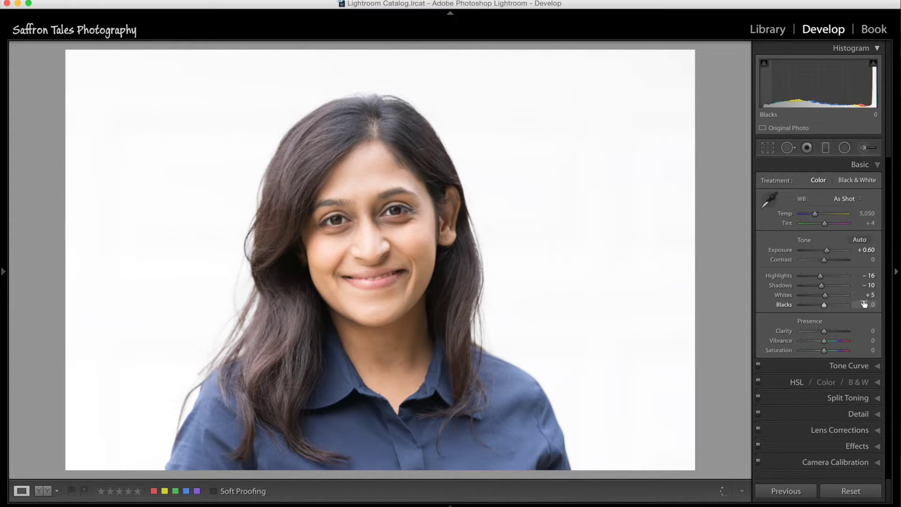
text(-1)
key(Return)
key(BackSpace)
text(5)
key(Return)
scroll(855, 329, down, 1)
scroll(854, 328, up, 1)
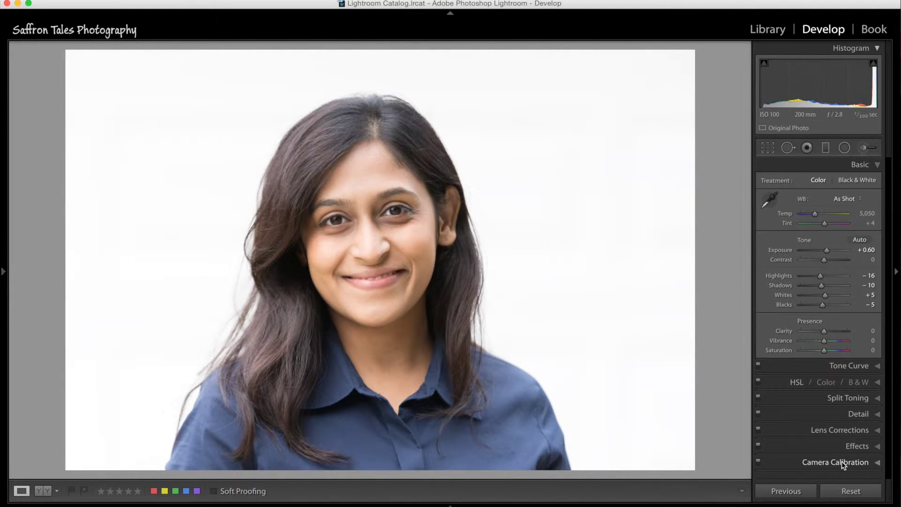
click(838, 460)
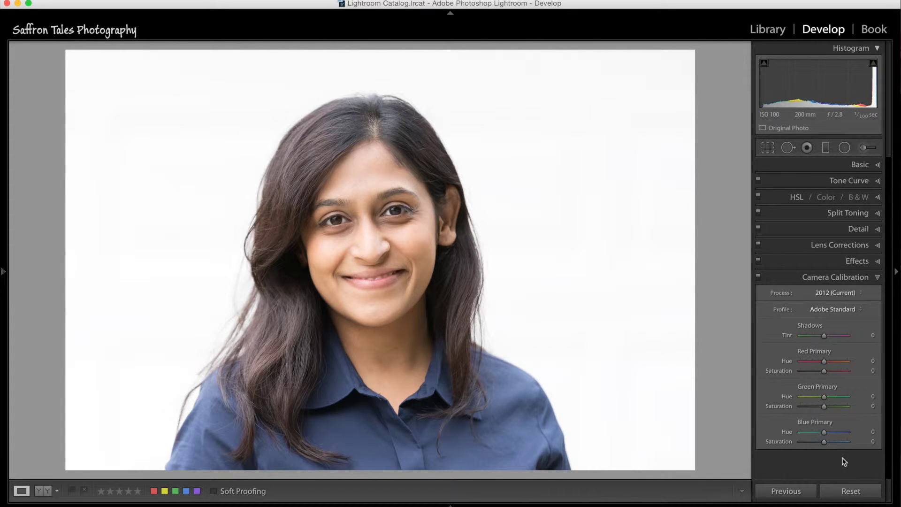
click(860, 246)
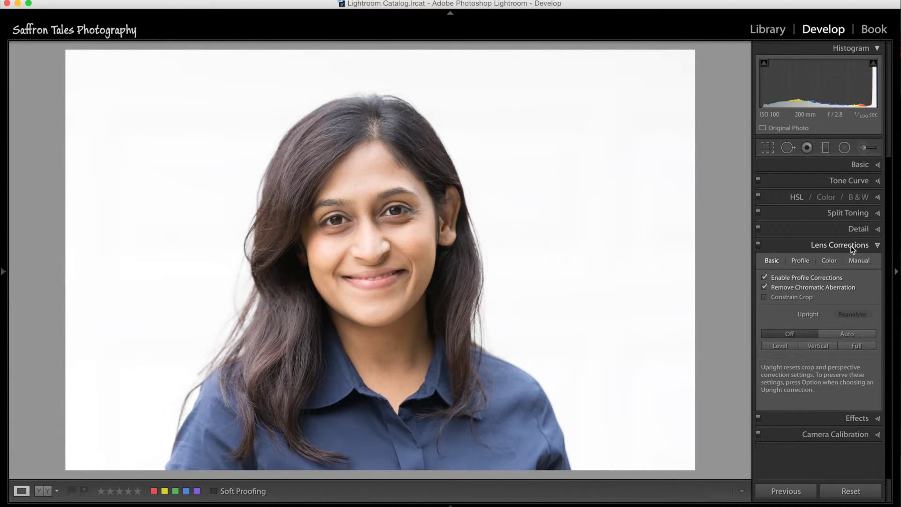
click(854, 245)
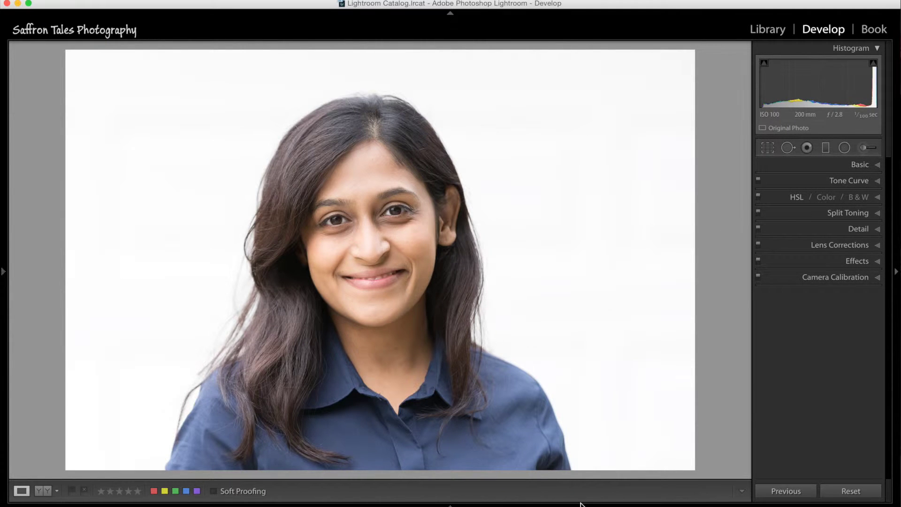
- Shift the hue of the blue shirt to teal with the HSL targeted adjustment tool, sampling directly on the shirt
mouse_move(580, 504)
click(783, 201)
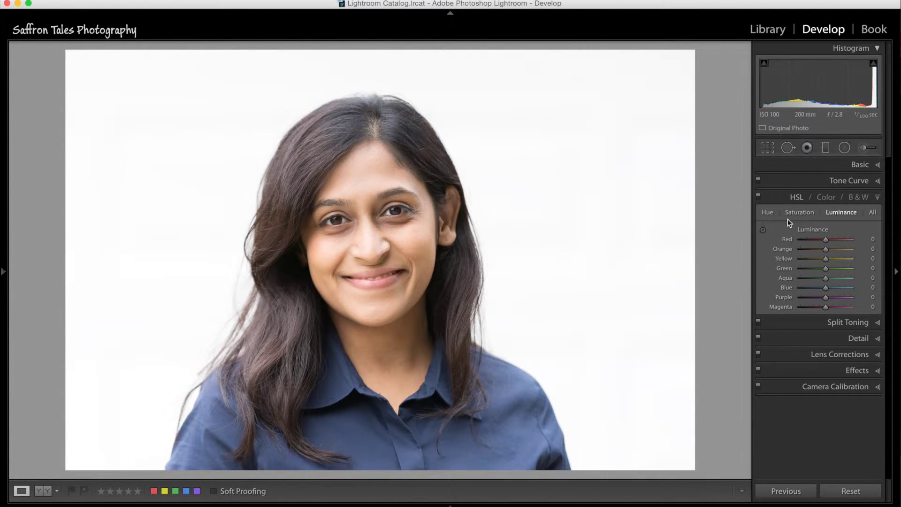
click(768, 214)
click(763, 230)
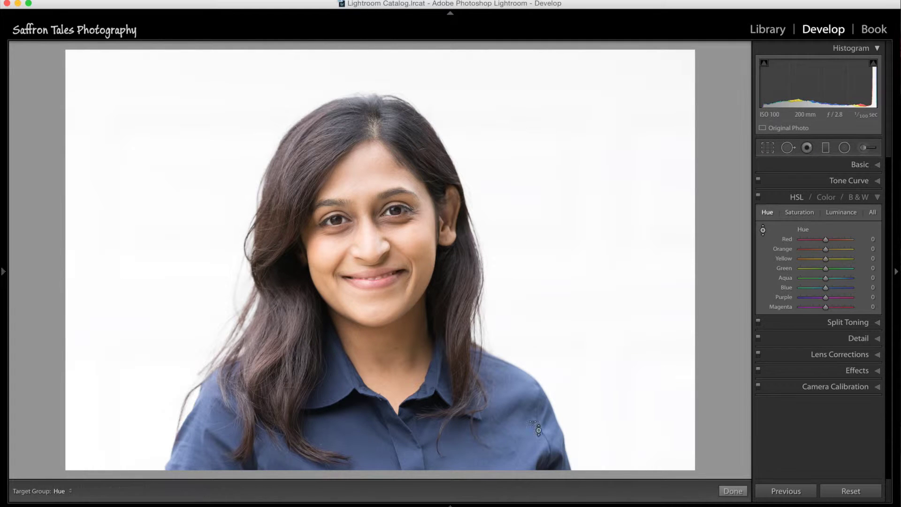
drag(341, 386, 341, 406)
click(763, 230)
click(781, 196)
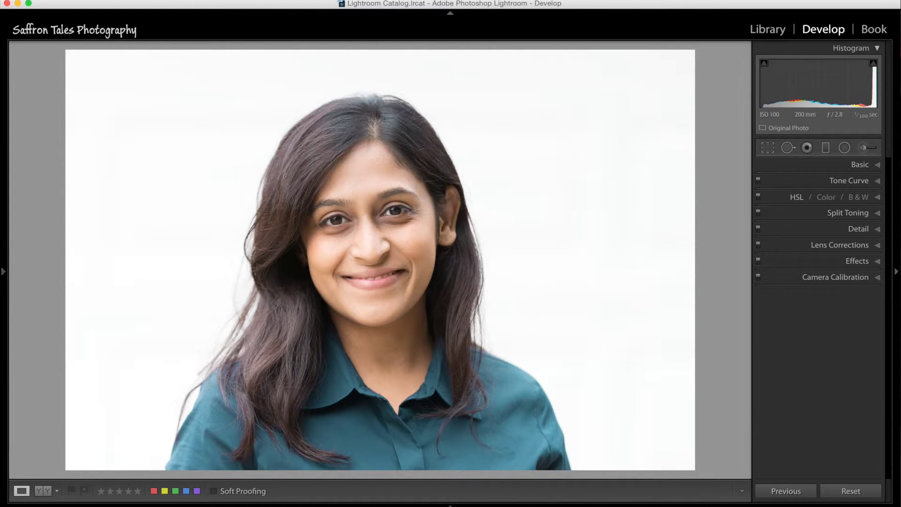
- Select all four portraits and synchronize the first one's develop settings to the others, leaving Crop excluded
mouse_move(188, 504)
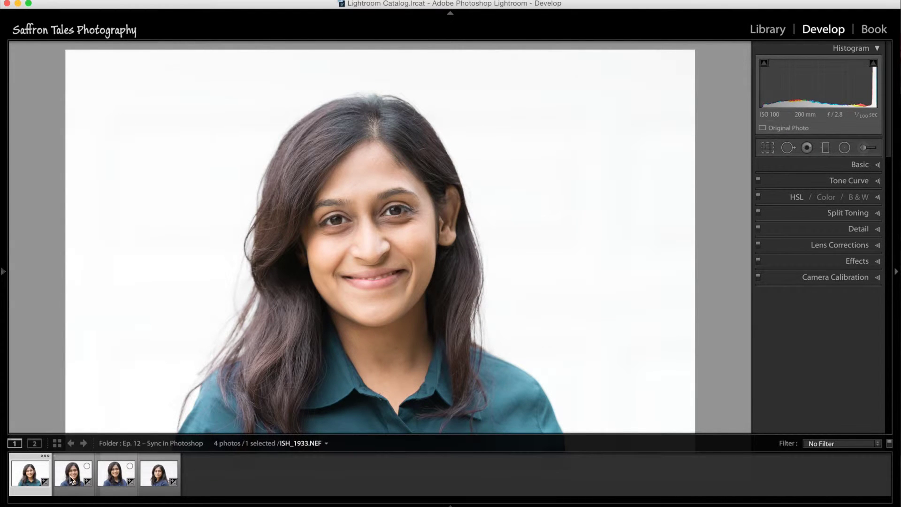
shift+click(153, 485)
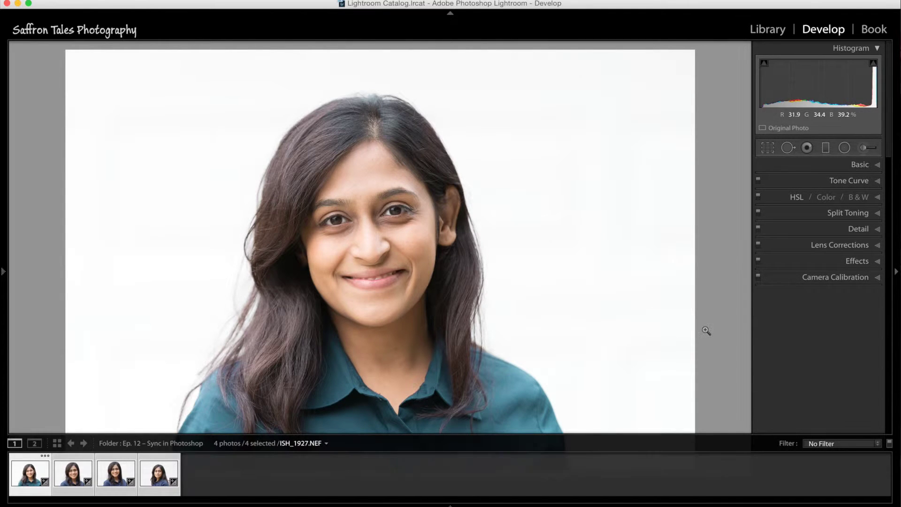
click(791, 491)
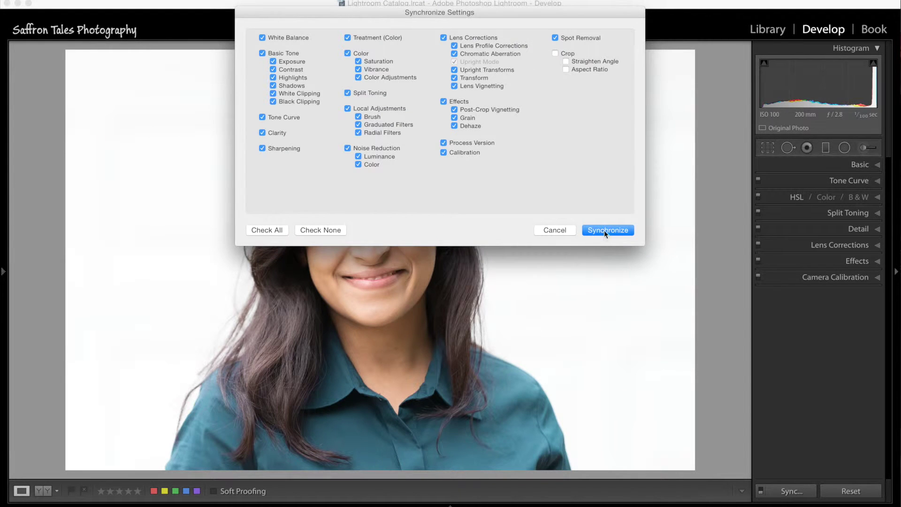
click(605, 230)
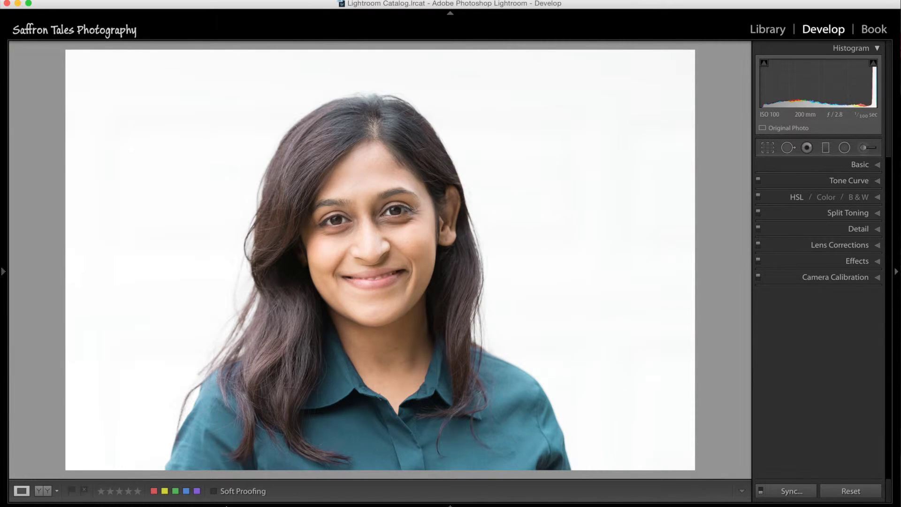
- View the synchronized portraits one by one to check the exposure and shirt color on each
mouse_move(173, 482)
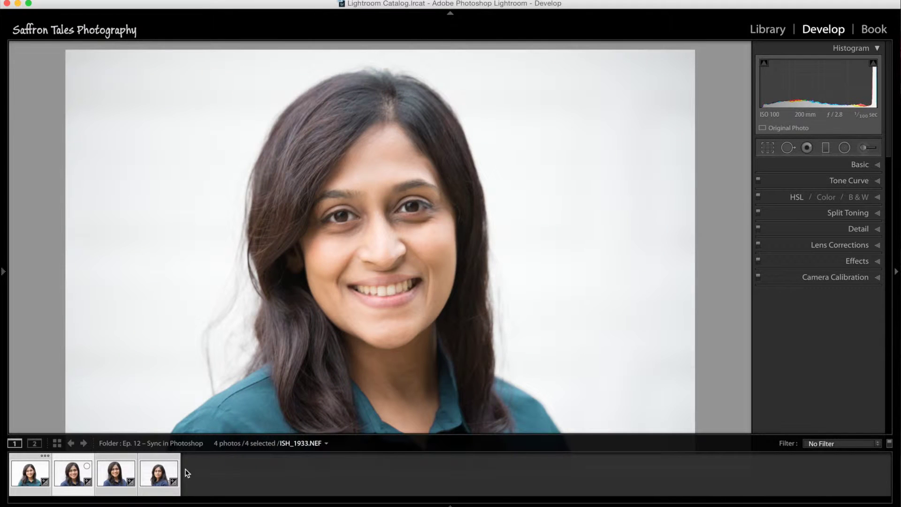
click(109, 485)
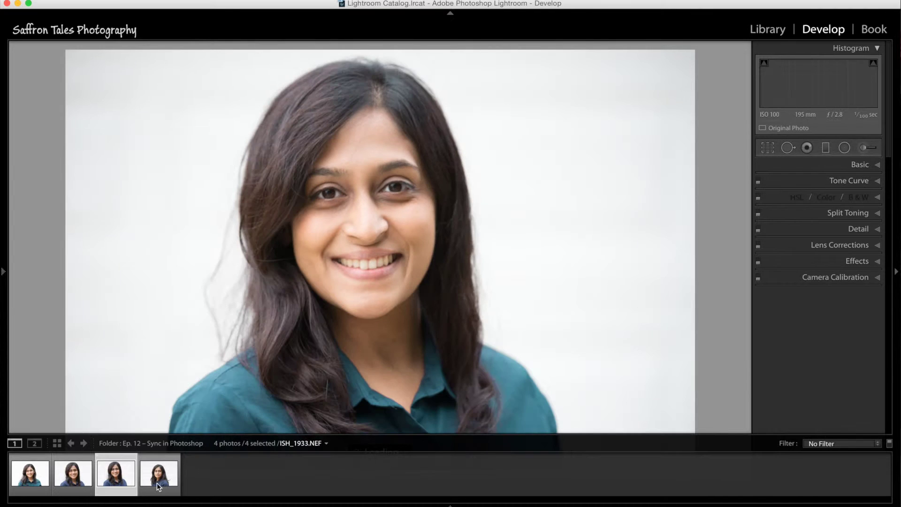
click(157, 486)
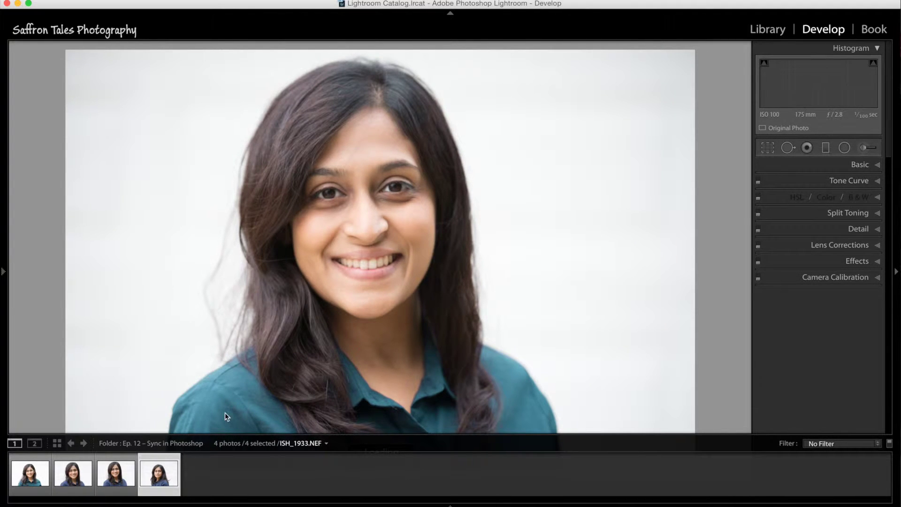
click(427, 491)
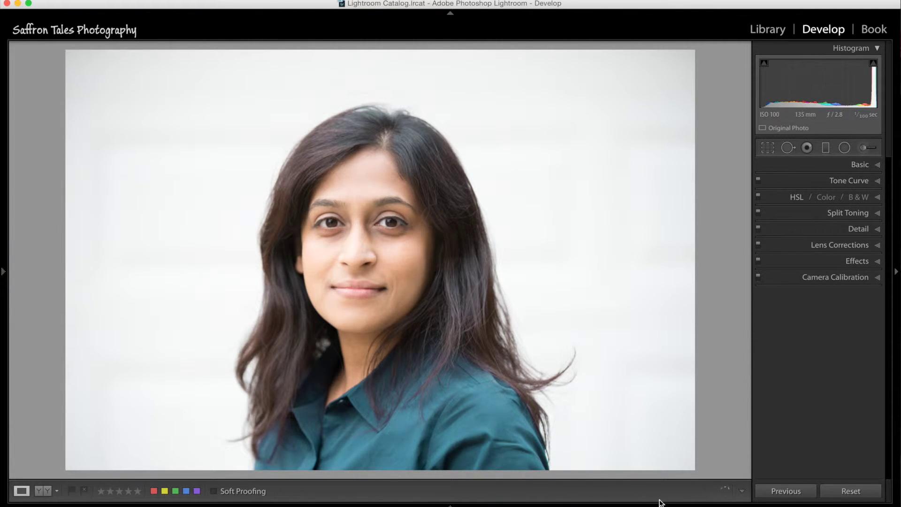
mouse_move(661, 504)
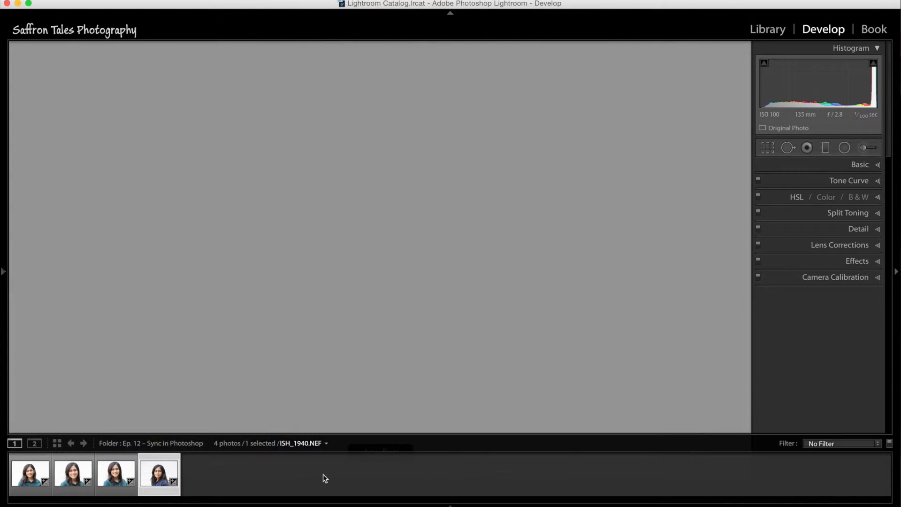
click(323, 474)
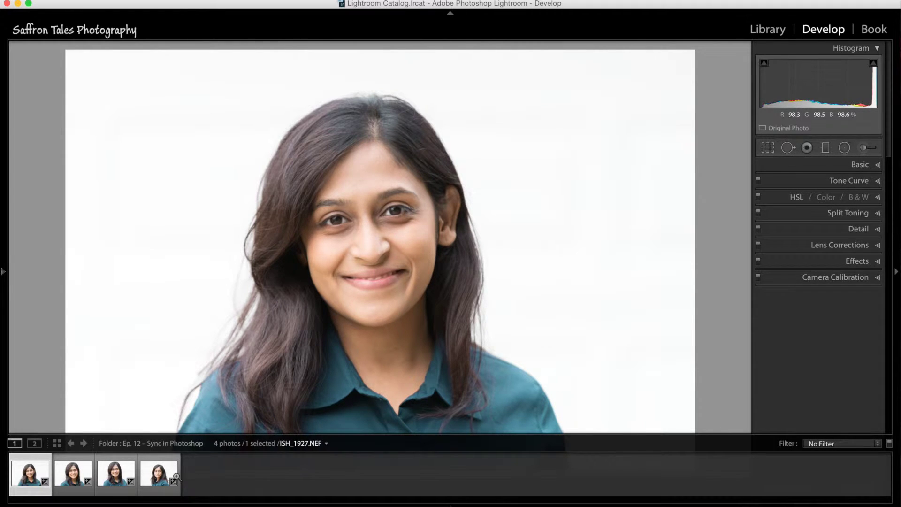
key(F6)
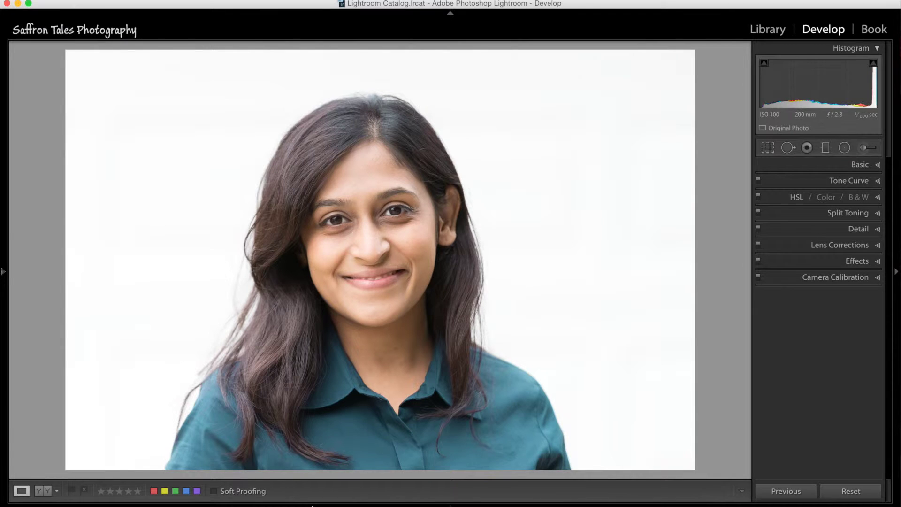
- Reset the develop adjustments on the fourth, third and first portraits
mouse_move(312, 505)
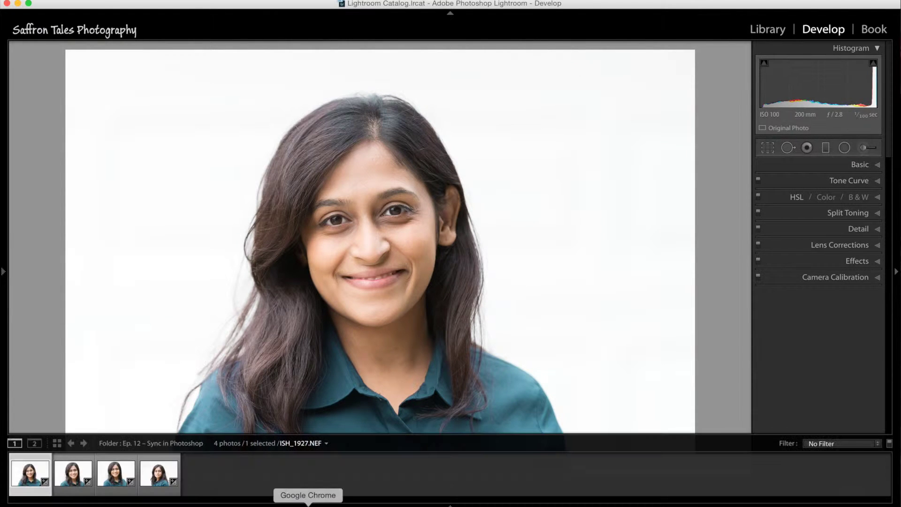
click(149, 478)
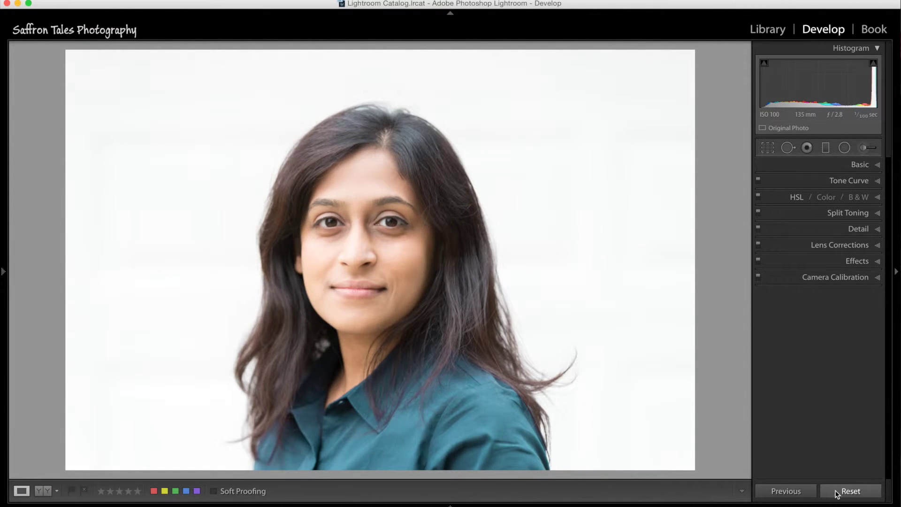
click(837, 493)
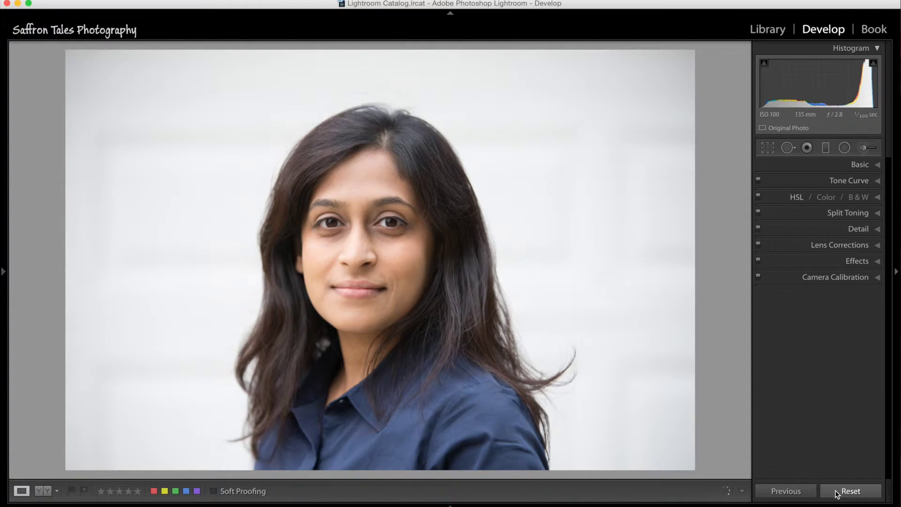
key(Left)
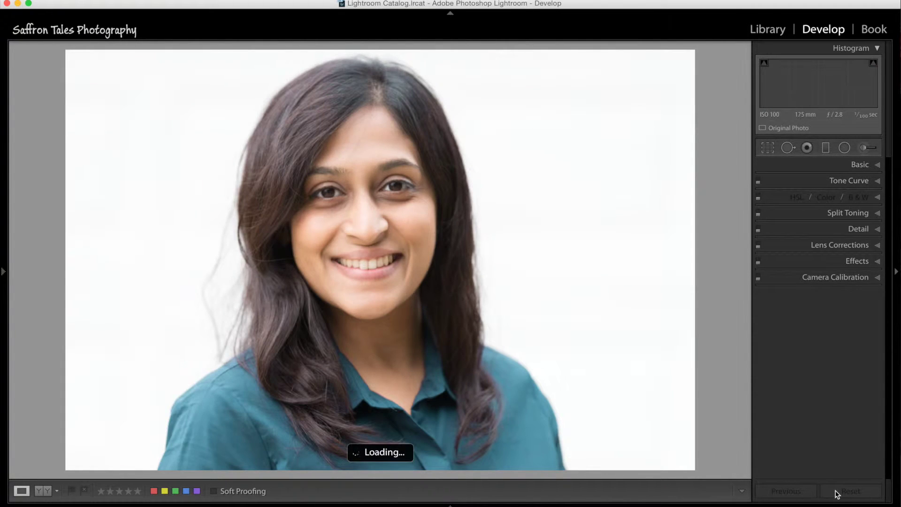
click(837, 493)
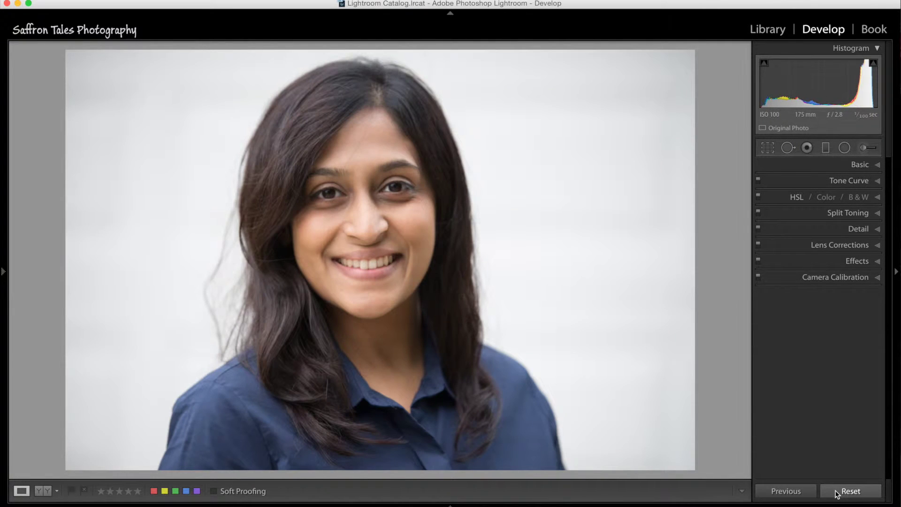
key(Left)
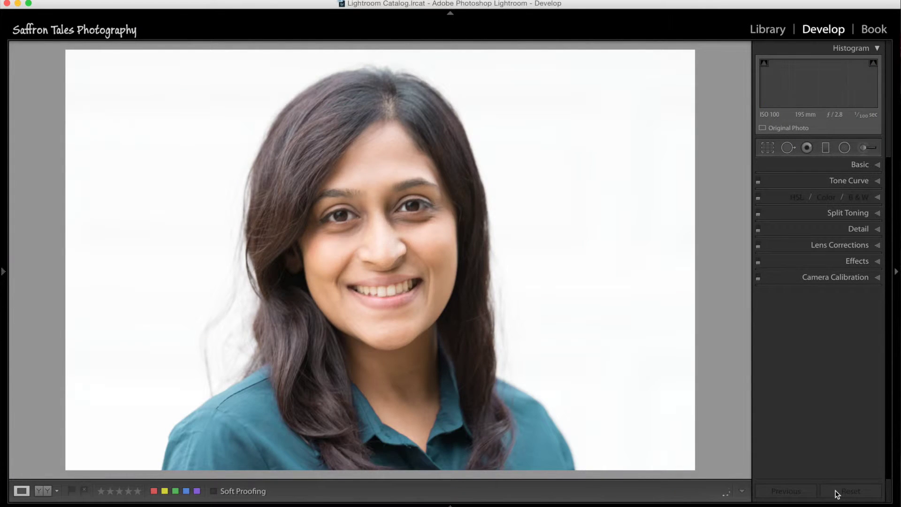
key(Left)
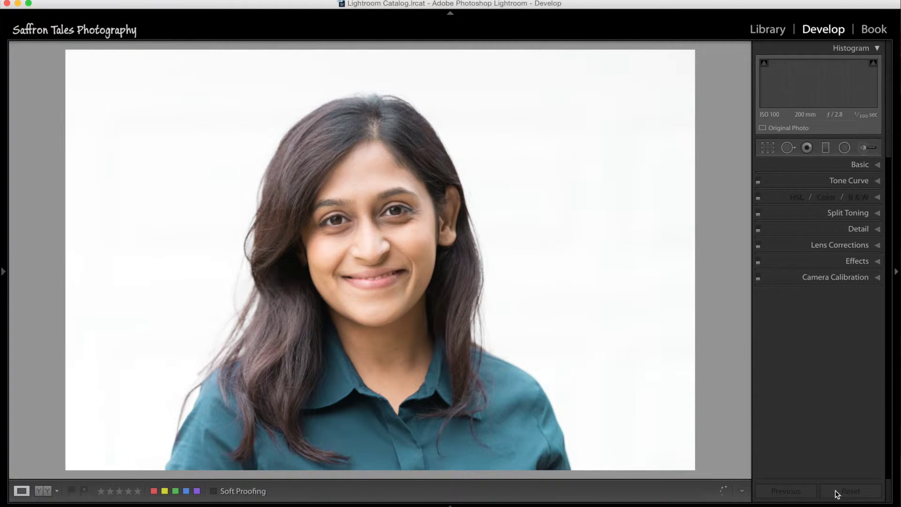
click(836, 491)
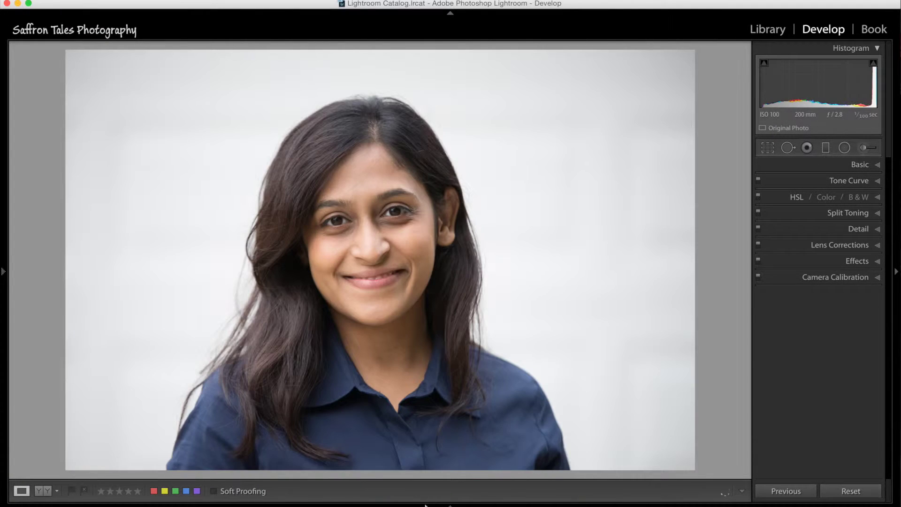
- Inspect the first portrait in the Library loupe view, magnified to 1:1
mouse_move(425, 505)
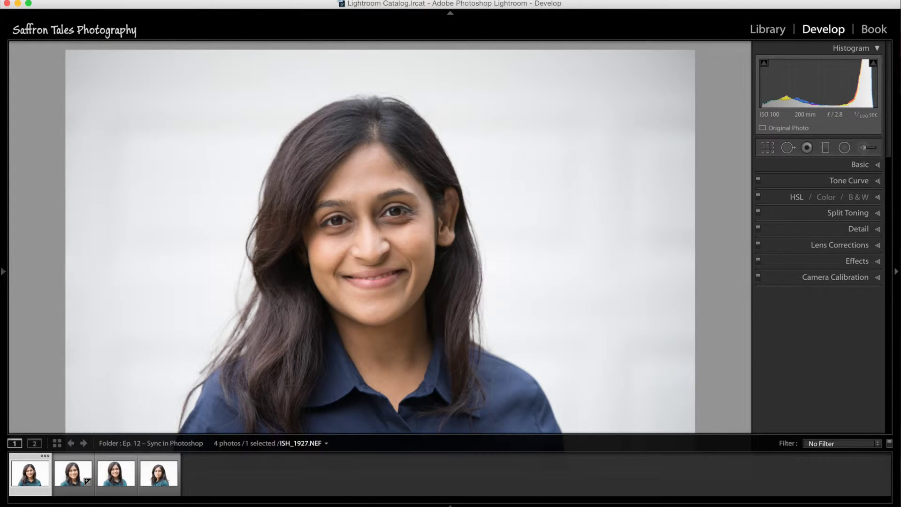
click(766, 30)
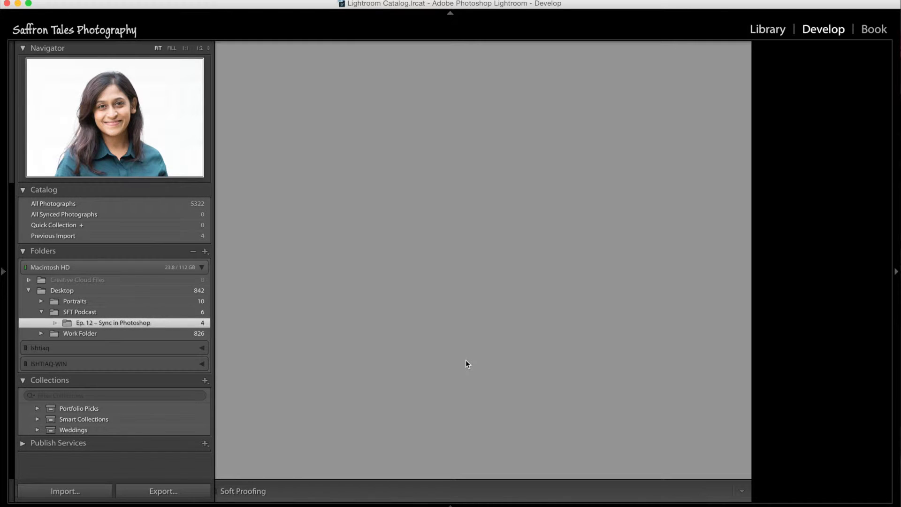
key(XF86MonBrightnessUp)
key(XF86MonBrightnessUp)
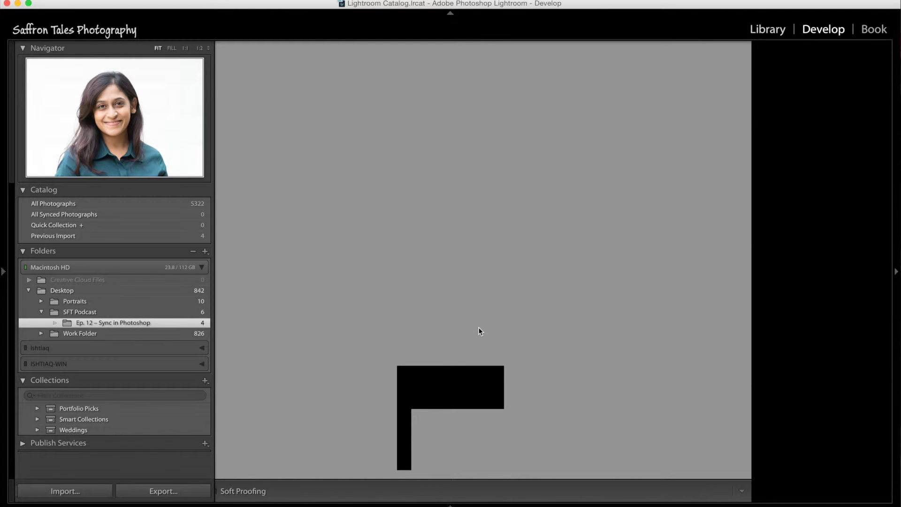
mouse_move(488, 504)
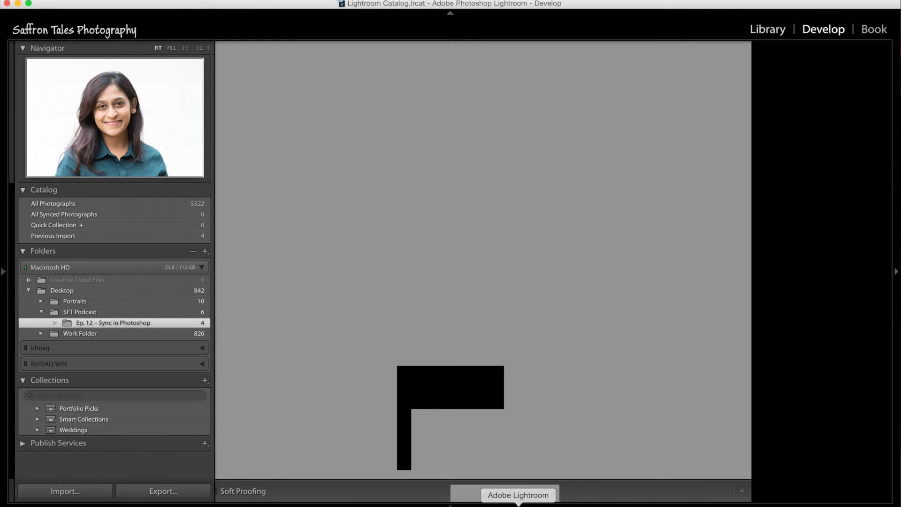
key(e)
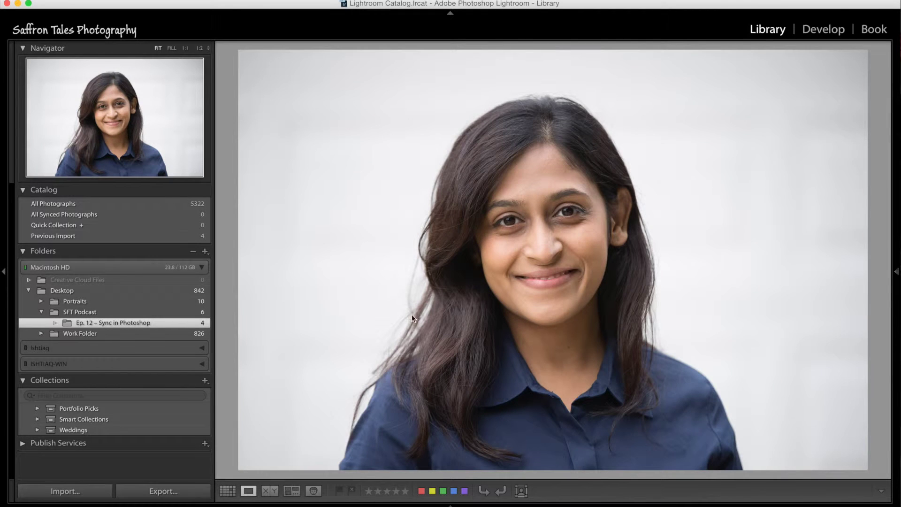
key(z)
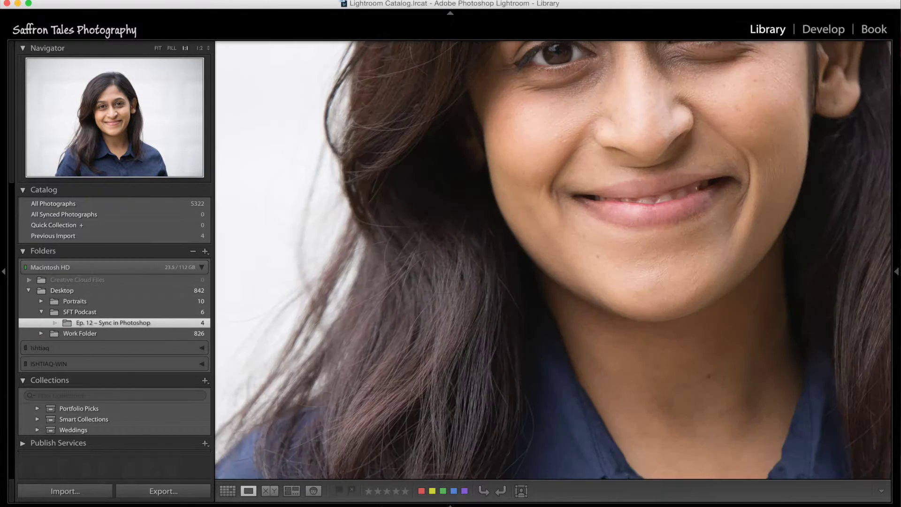
- Reset the develop adjustments on the second portrait in the Develop module
mouse_move(56, 504)
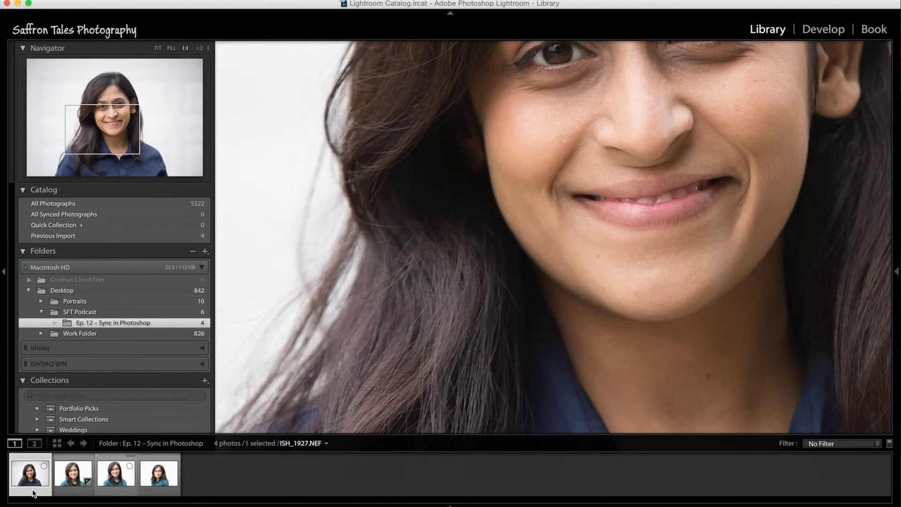
click(64, 485)
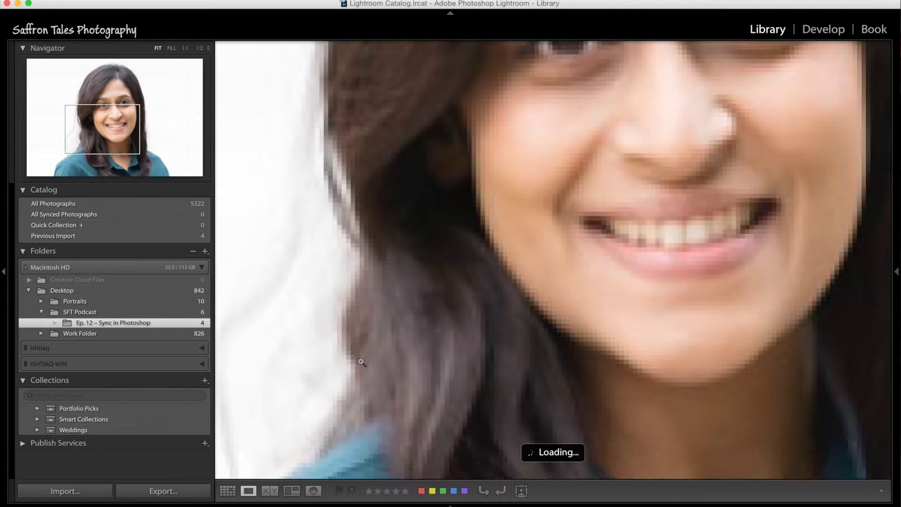
click(371, 439)
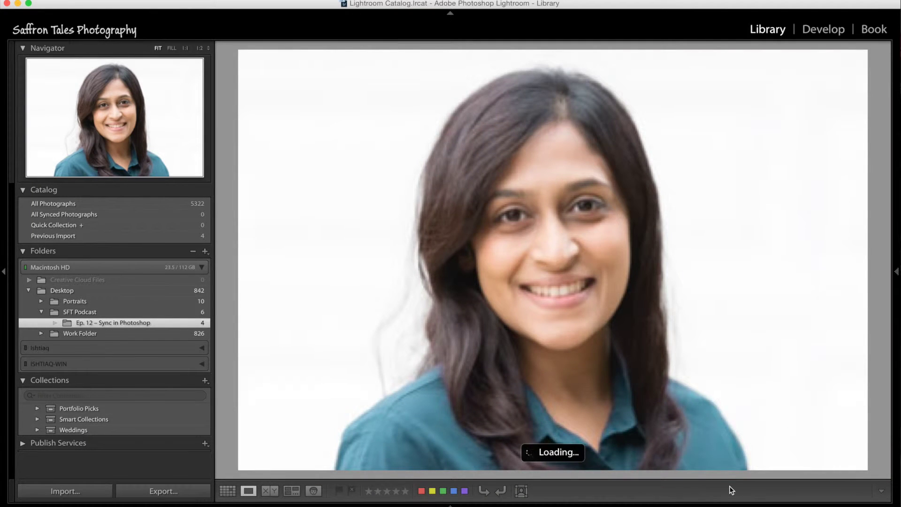
click(811, 31)
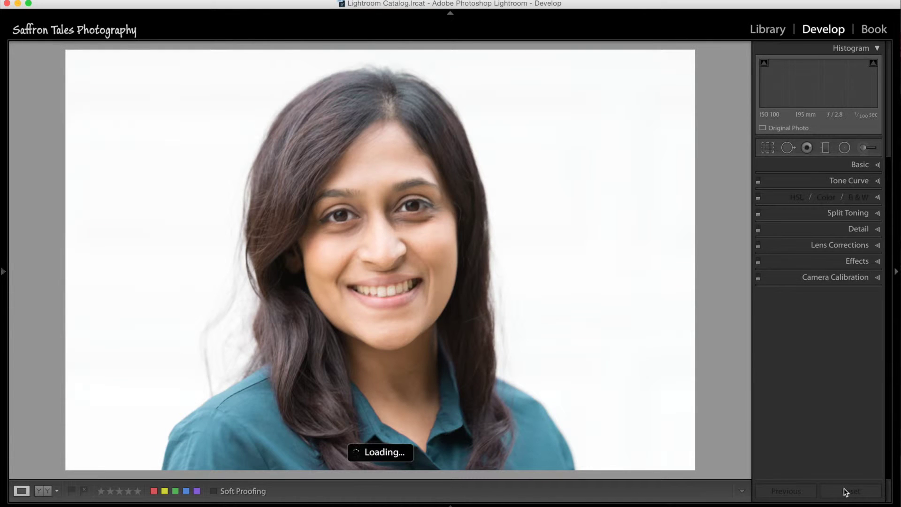
click(856, 492)
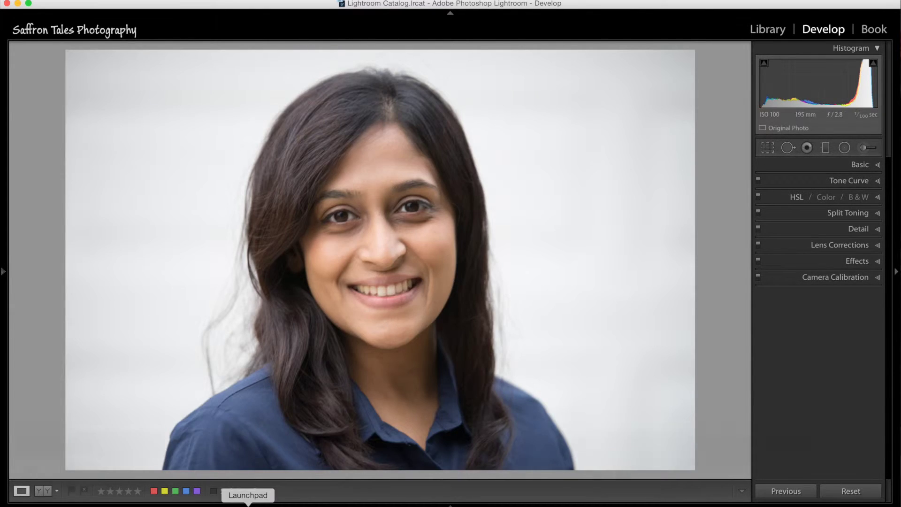
- Select all four portraits and open them for editing in Adobe Photoshop CC 2015
mouse_move(117, 504)
click(21, 488)
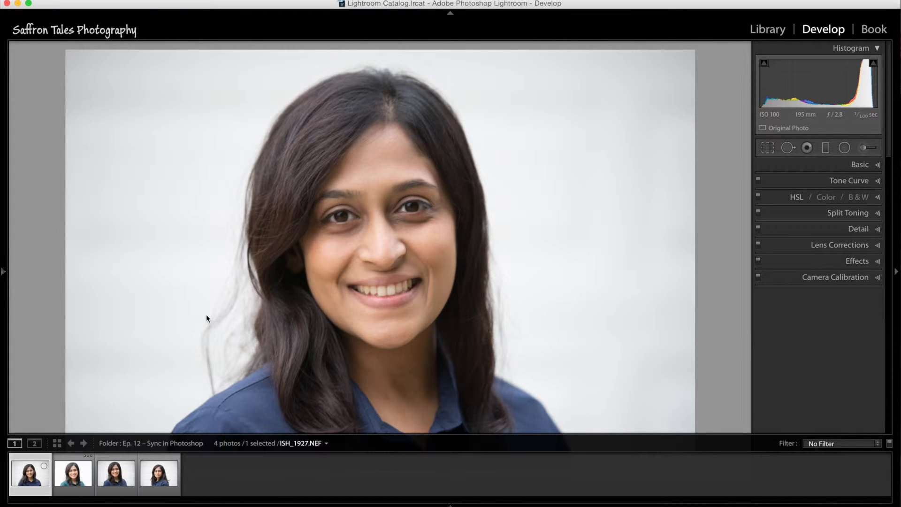
shift+click(152, 477)
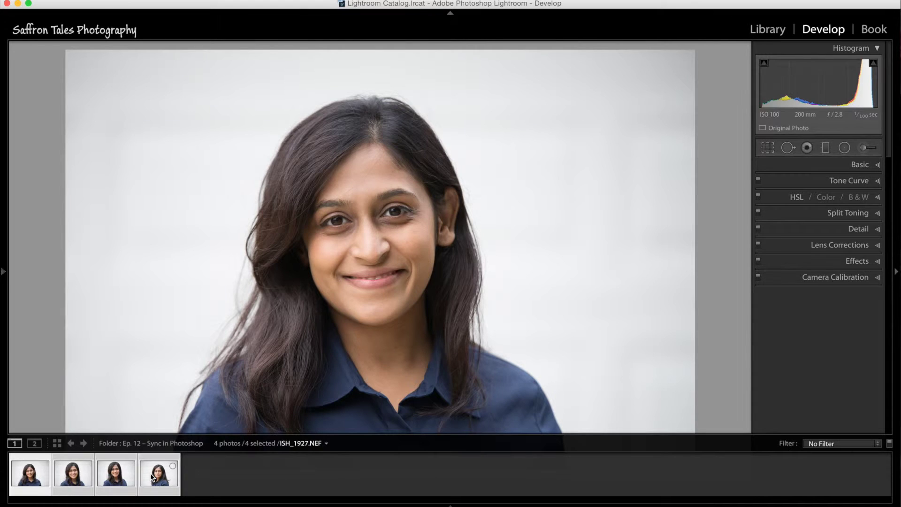
right_click(153, 477)
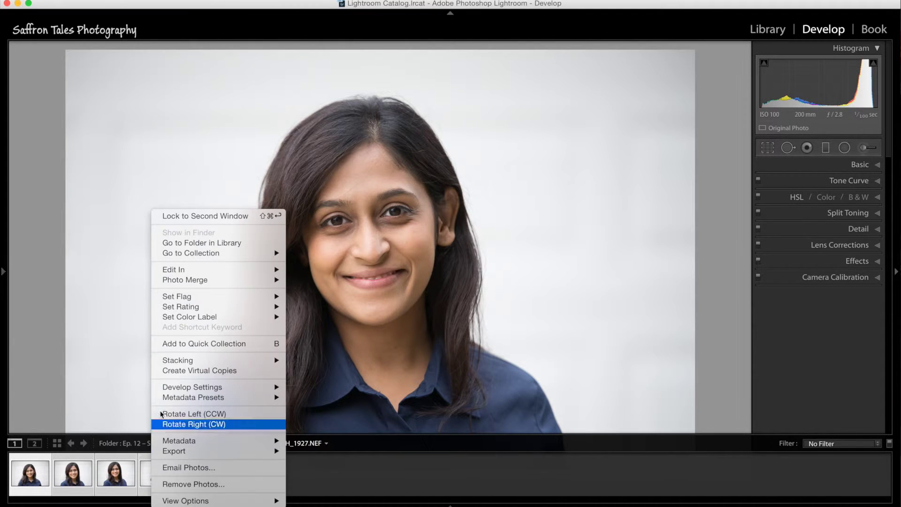
mouse_move(220, 270)
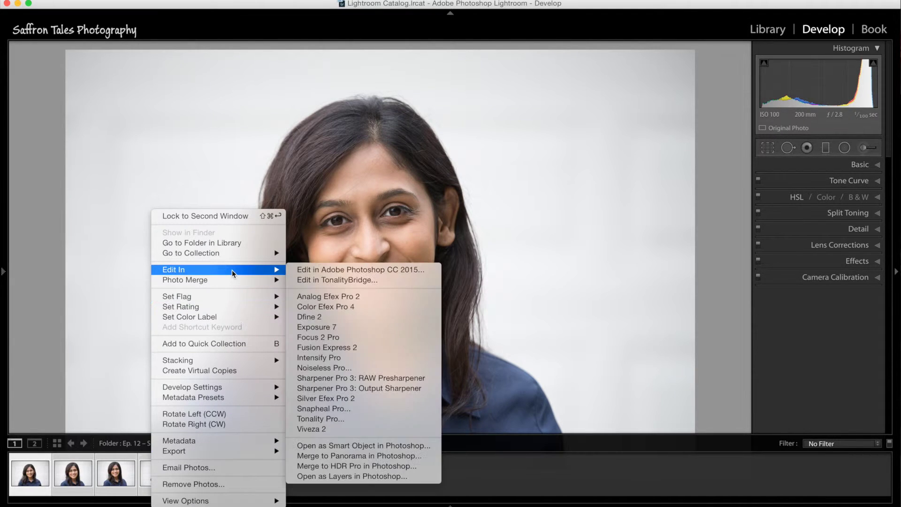
click(327, 269)
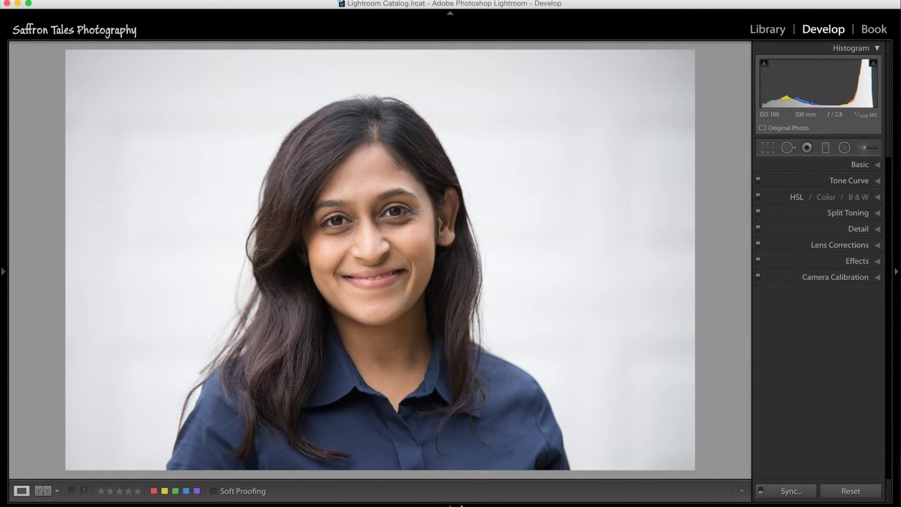
mouse_move(460, 504)
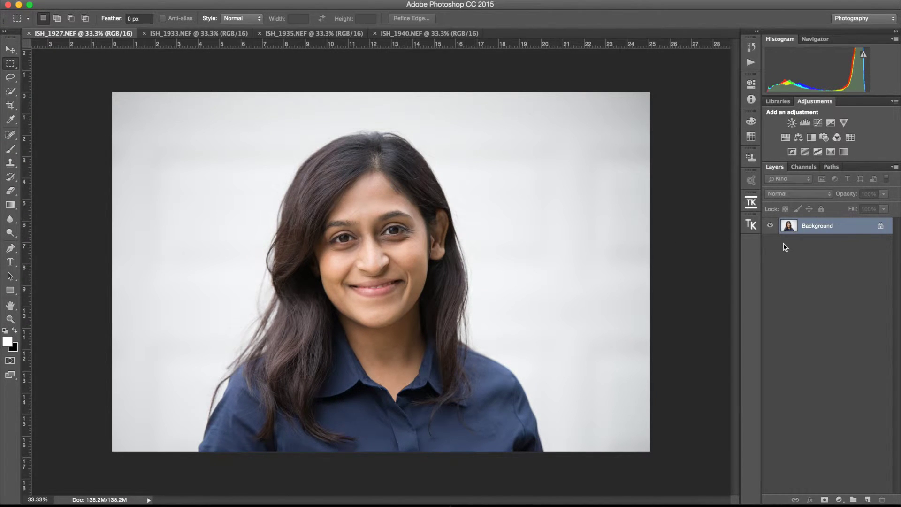
- Convert the Background of ISH_1927.NEF to a regular layer named Layer 0 and duplicate it
double_click(805, 229)
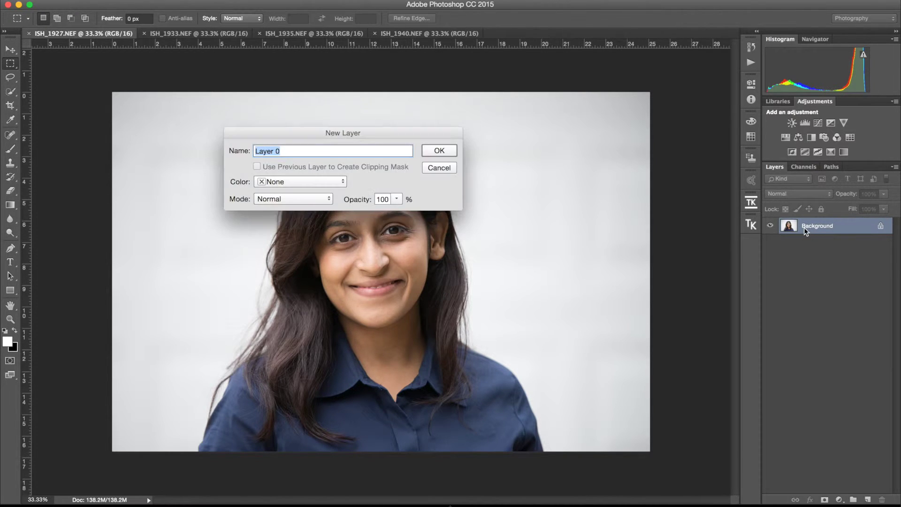
key(Return)
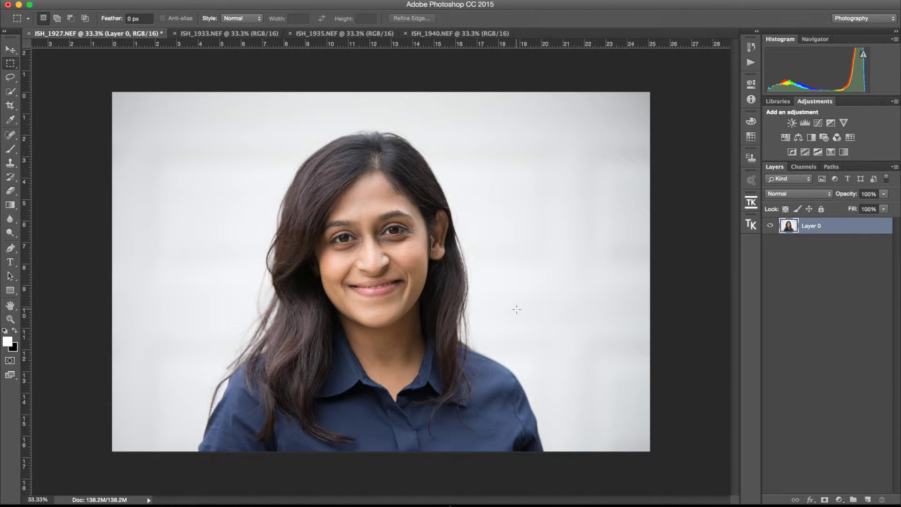
key(super+j)
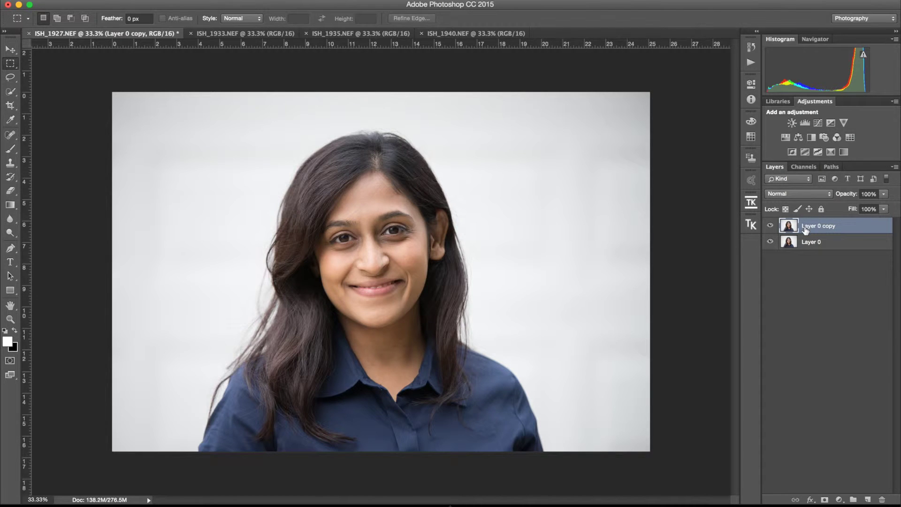
- Hide Layer 0 and brush over the stray hairs beside the face on Layer 0 copy with an enlarged Spot Healing Brush
key(z)
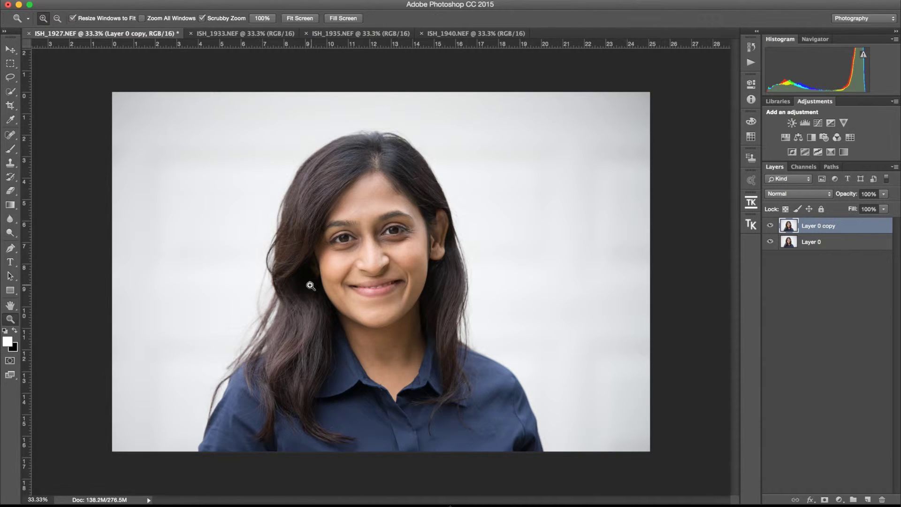
drag(288, 262, 296, 258)
scroll(248, 314, left, 2)
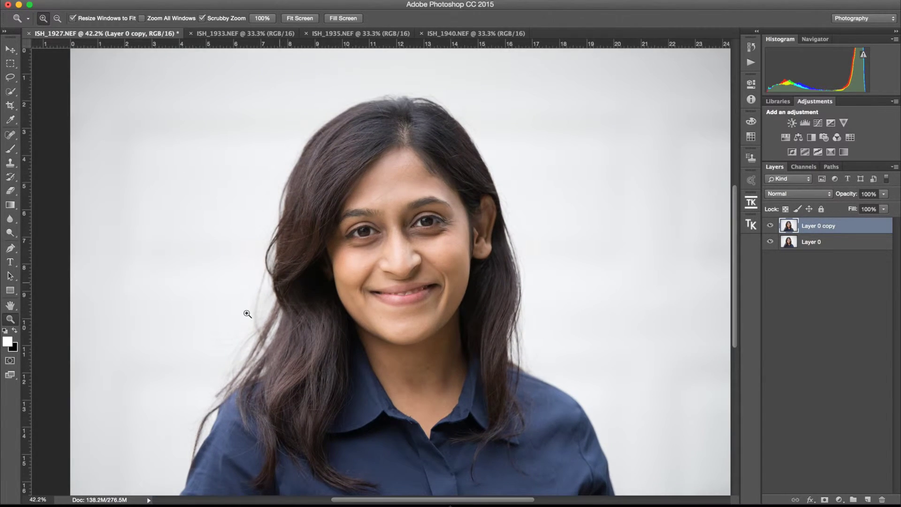
drag(255, 298, 247, 288)
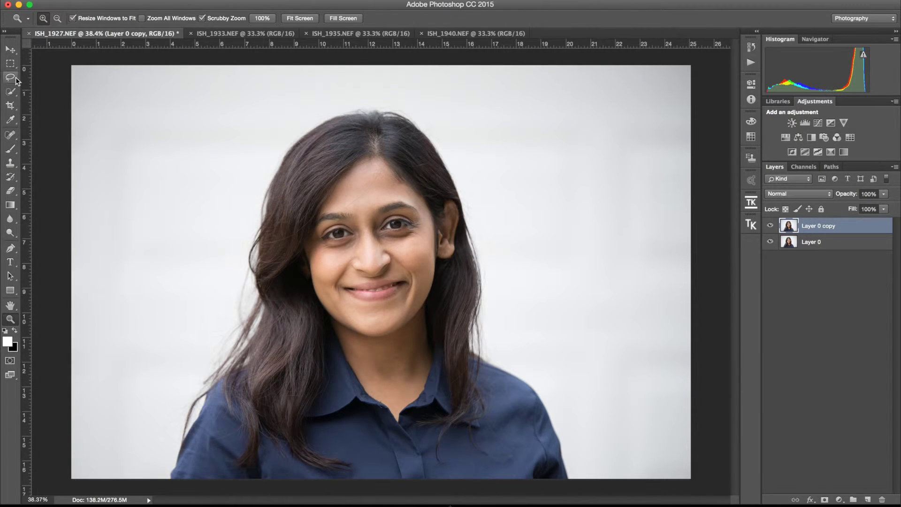
click(15, 137)
right_click(15, 136)
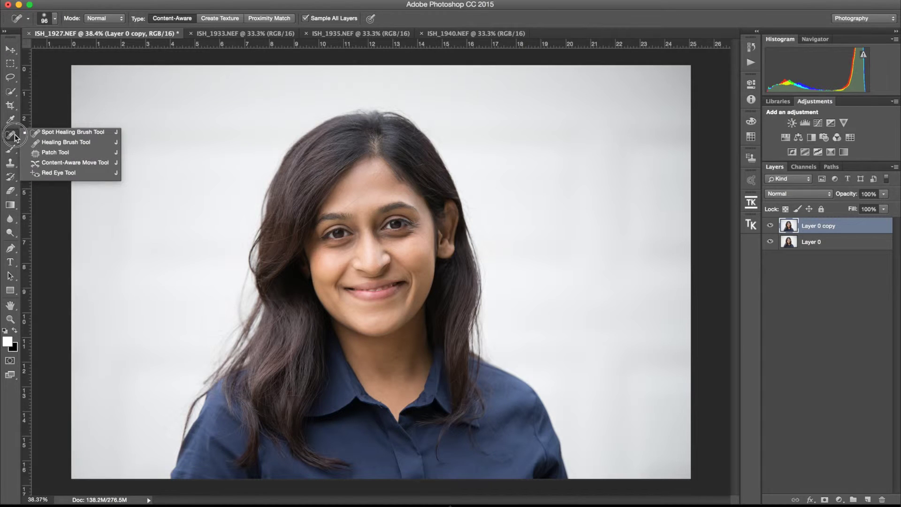
click(70, 132)
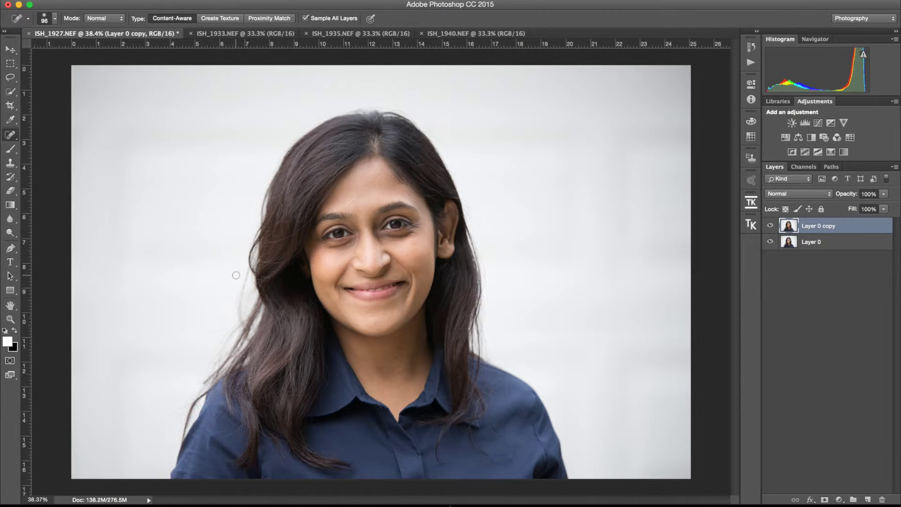
key(bracketright)
key(bracketright)
key(bracketright)
key(bracketright)
key(bracketright)
key(bracketright)
click(770, 243)
mouse_move(233, 315)
mouse_down()
mouse_move(245, 283)
mouse_move(243, 305)
mouse_up()
- Clone clean background over the flyaway hairs along the left edge of the hair, down to the shoulder, using the Clone Stamp tool
click(12, 162)
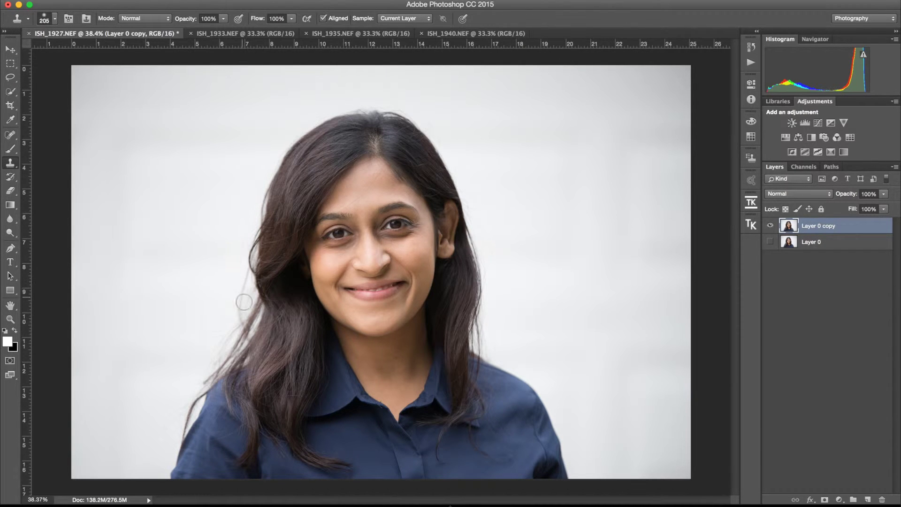
drag(235, 301, 241, 269)
drag(258, 192, 255, 218)
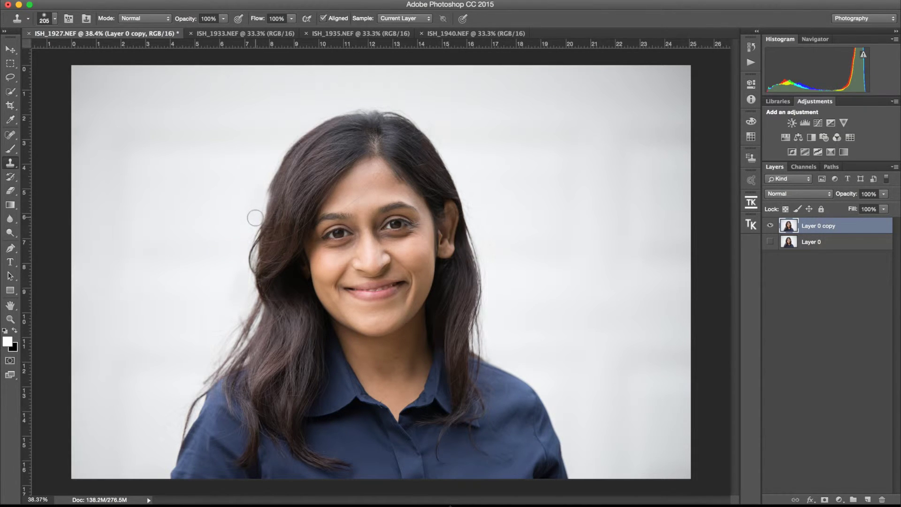
mouse_move(235, 287)
mouse_down()
mouse_move(235, 314)
mouse_move(249, 288)
mouse_move(244, 276)
mouse_move(235, 328)
mouse_move(206, 352)
mouse_move(211, 334)
mouse_move(200, 356)
mouse_move(214, 362)
mouse_move(219, 350)
mouse_move(169, 382)
mouse_up()
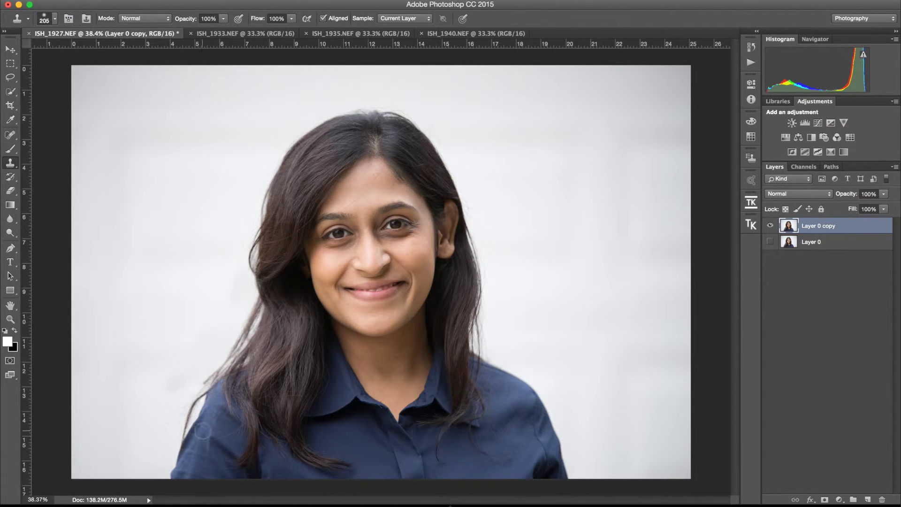
mouse_move(176, 434)
mouse_down()
mouse_move(200, 391)
mouse_move(179, 432)
mouse_up()
- Try stamping a sampled background patch onto the hair above the forehead, and undo it
click(486, 308)
click(352, 145)
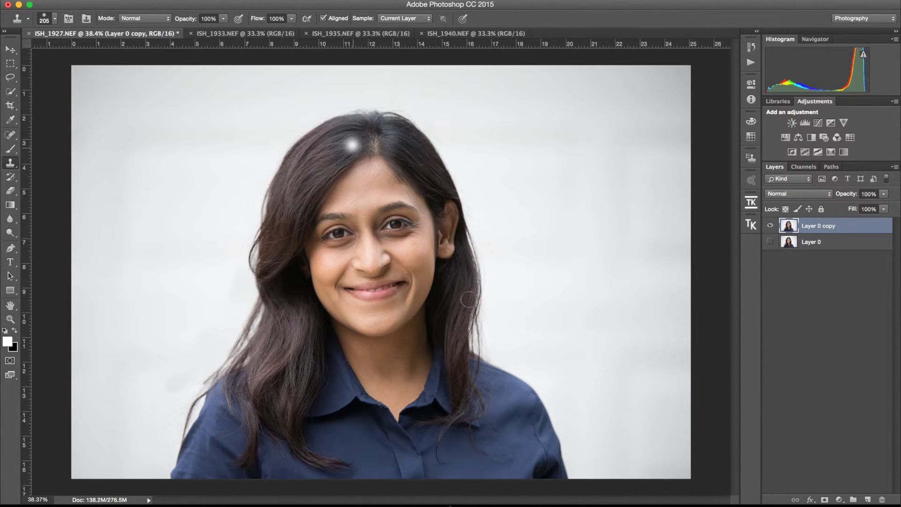
key(super+z)
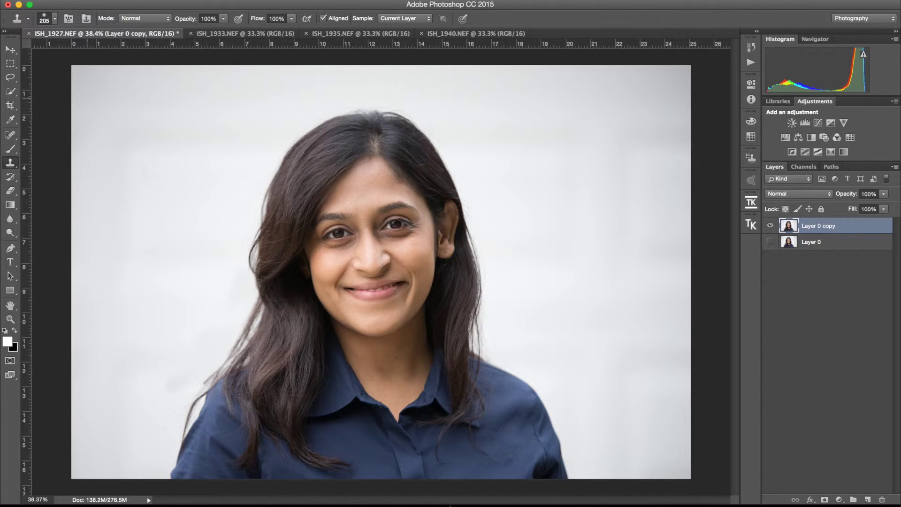
- Add a Color Balance adjustment layer with midtones at Cyan-Red +8, Magenta-Green -2 and Yellow-Blue +8, and deselect it
click(11, 49)
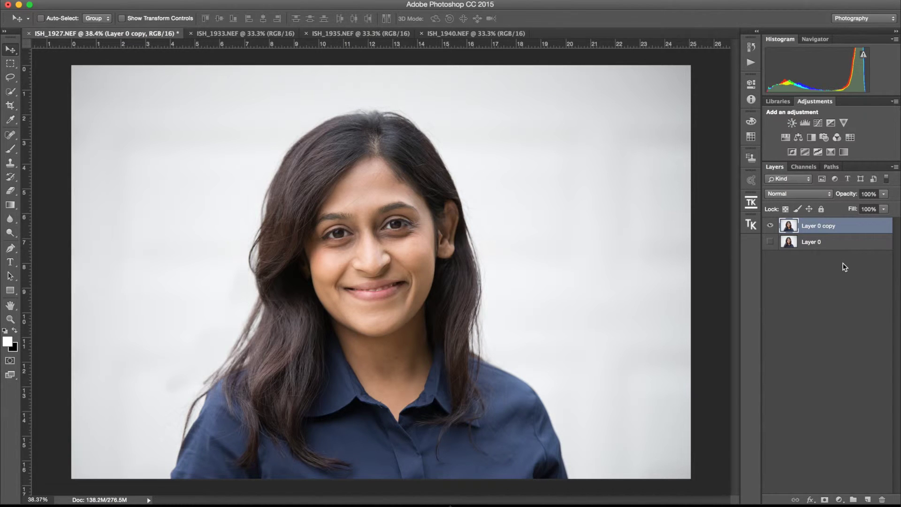
click(840, 500)
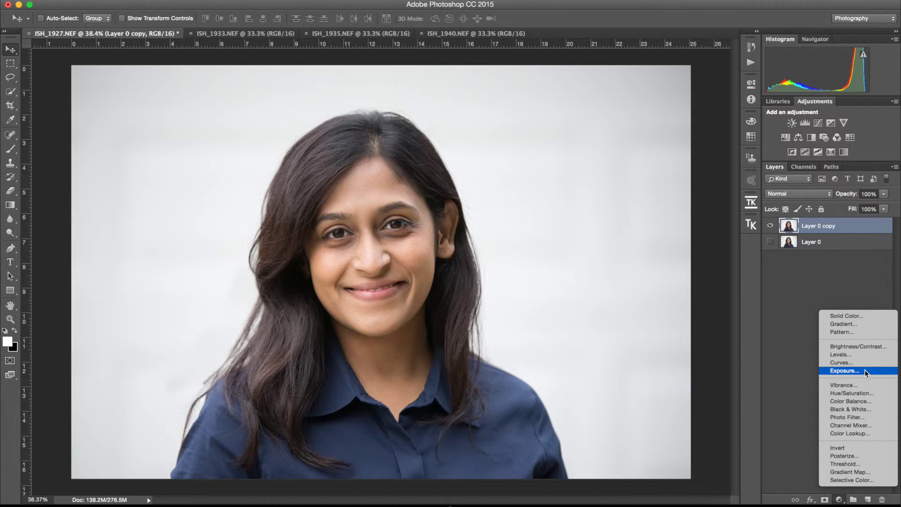
click(864, 402)
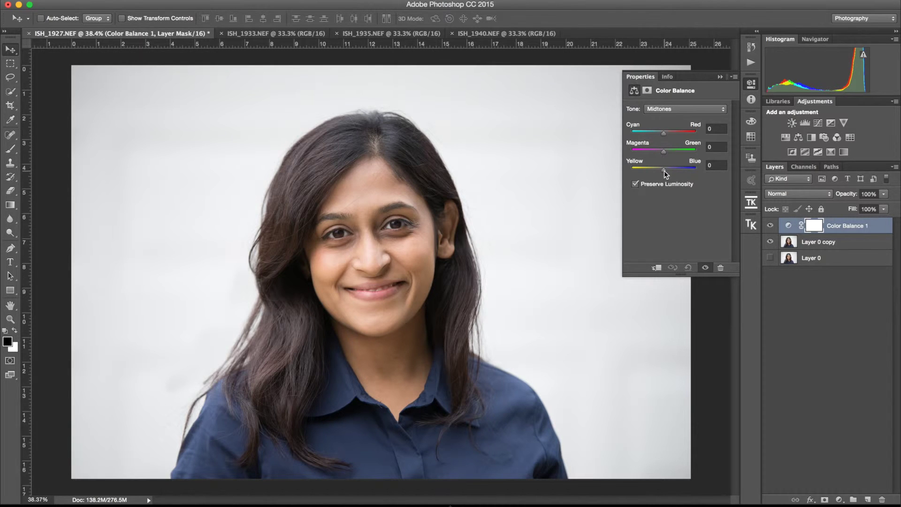
drag(665, 174, 665, 171)
drag(665, 135, 664, 155)
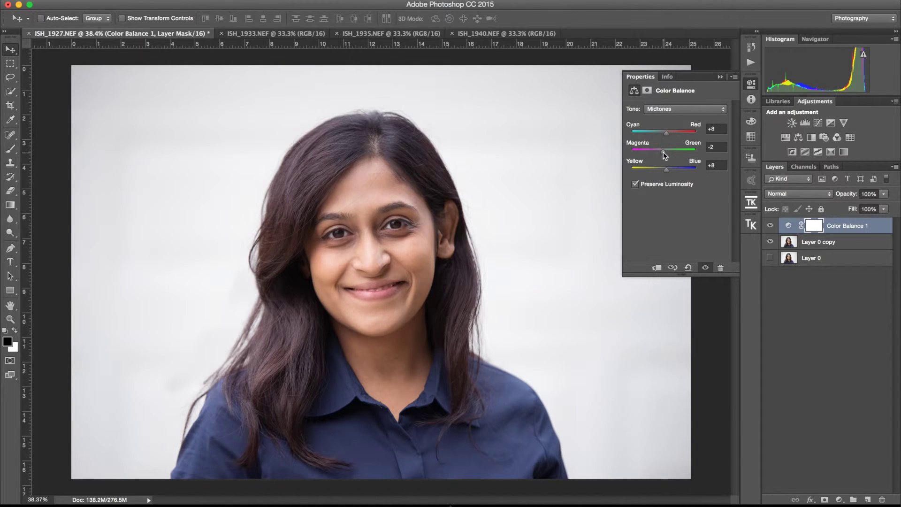
click(839, 320)
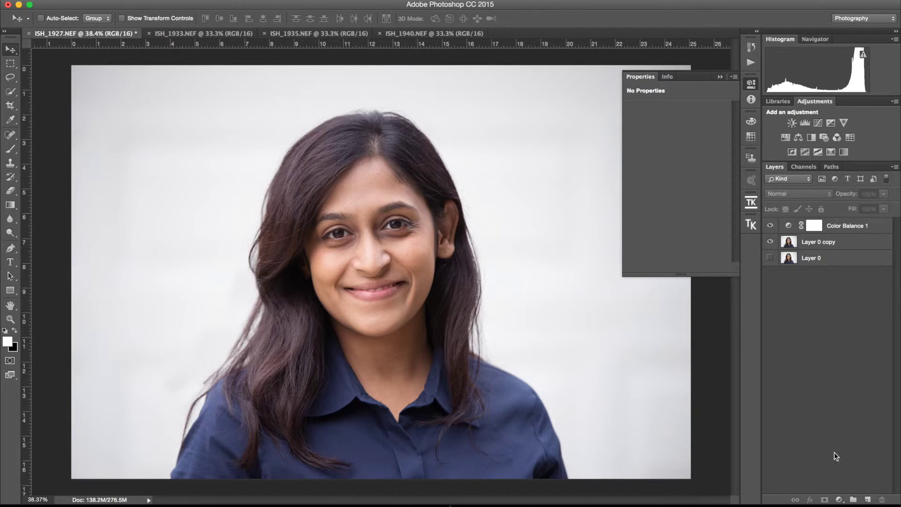
- Add a Channel Mixer adjustment layer with the Red output channel at Red +95, Green +2 and Blue -9 percent, and deselect it
click(839, 500)
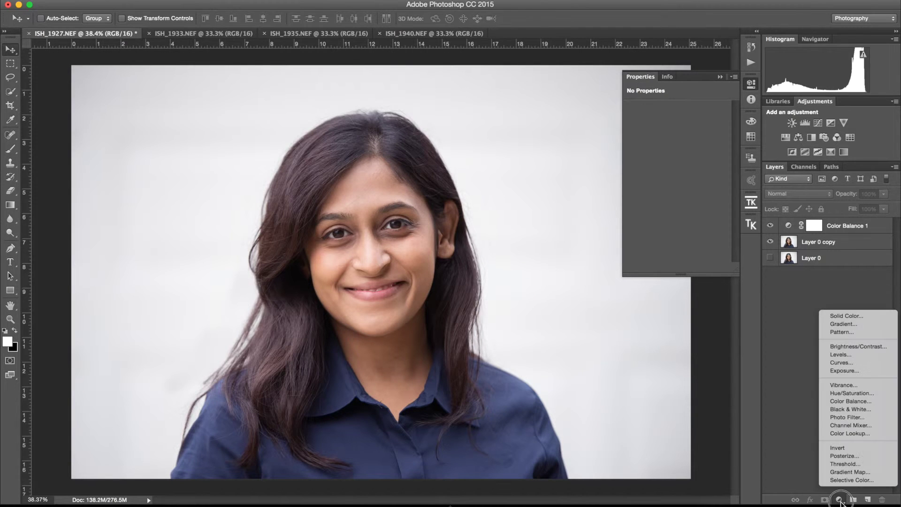
click(850, 425)
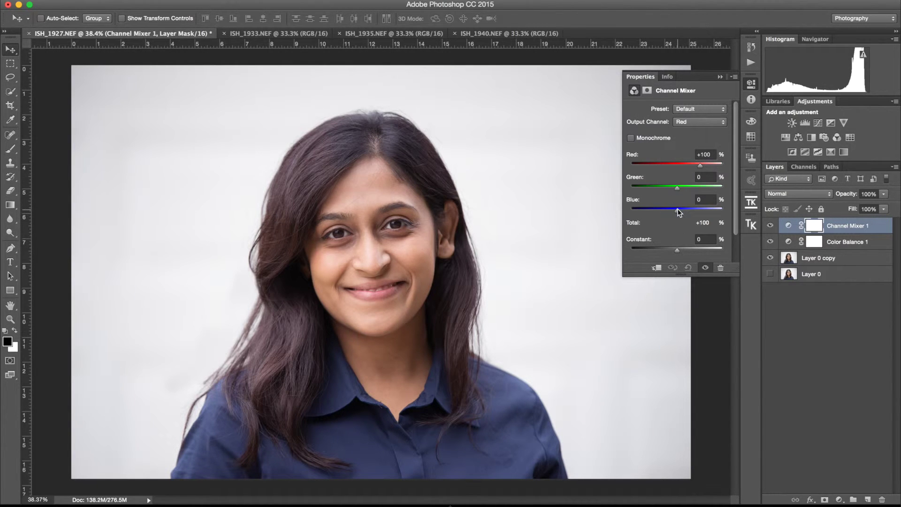
drag(678, 213, 672, 213)
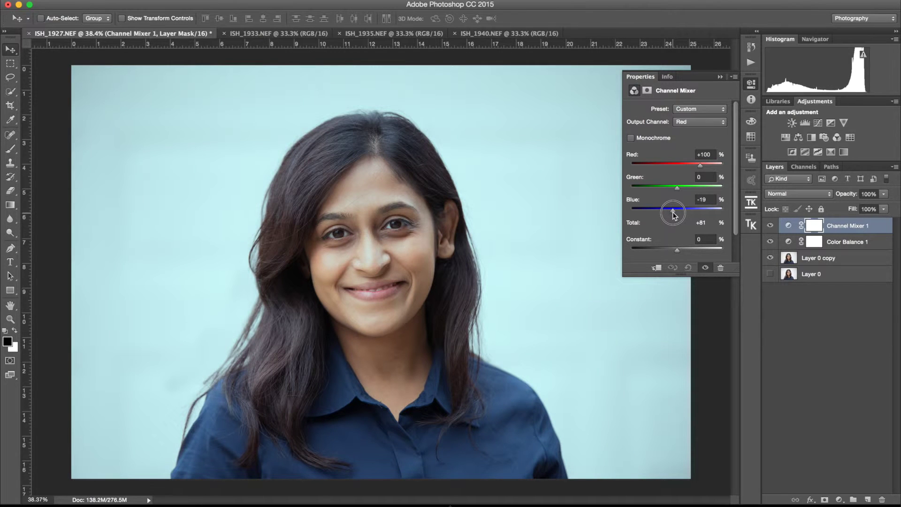
drag(673, 214, 676, 214)
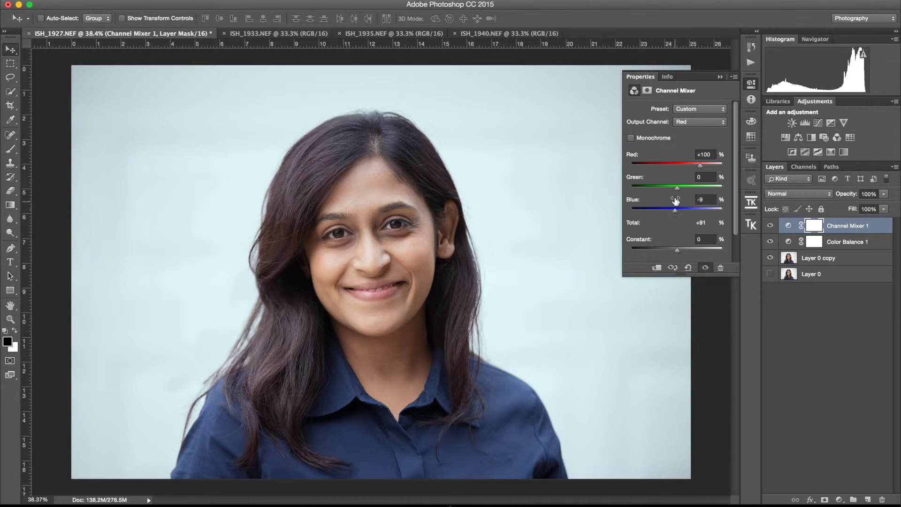
drag(676, 188, 678, 188)
drag(701, 168, 700, 171)
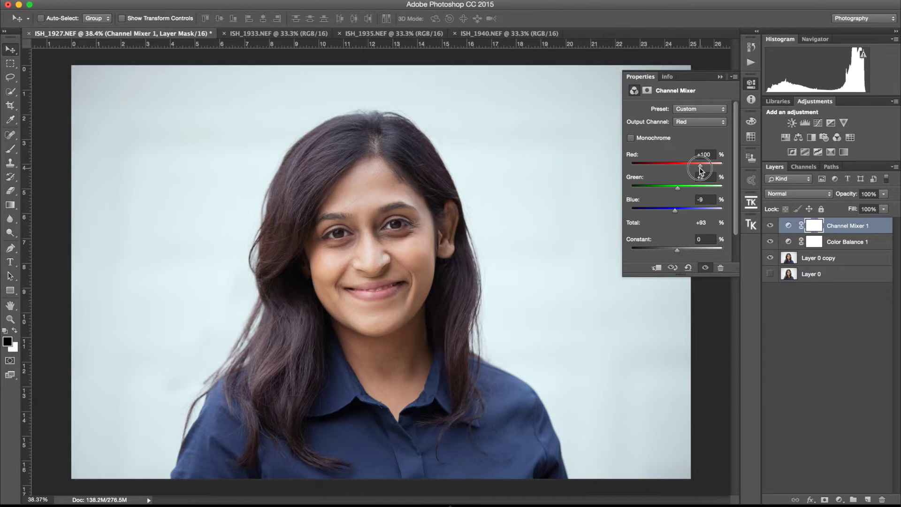
drag(699, 170, 699, 170)
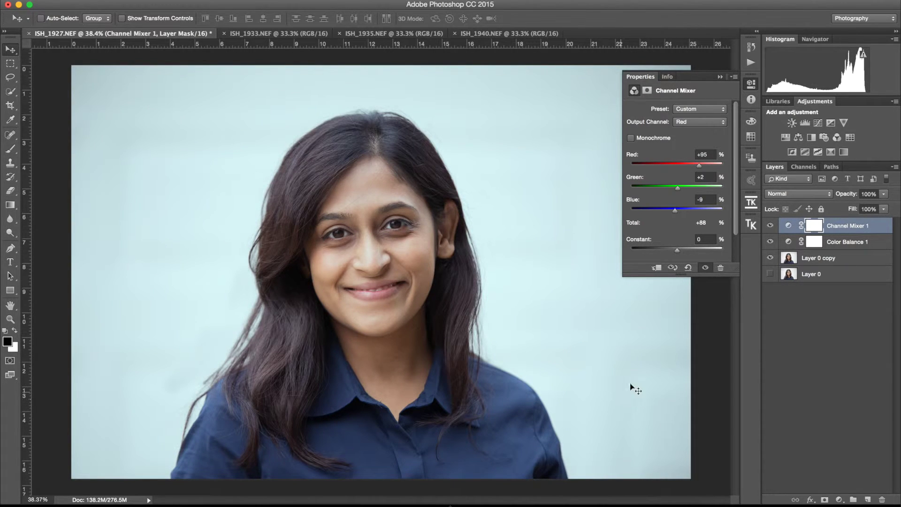
click(720, 77)
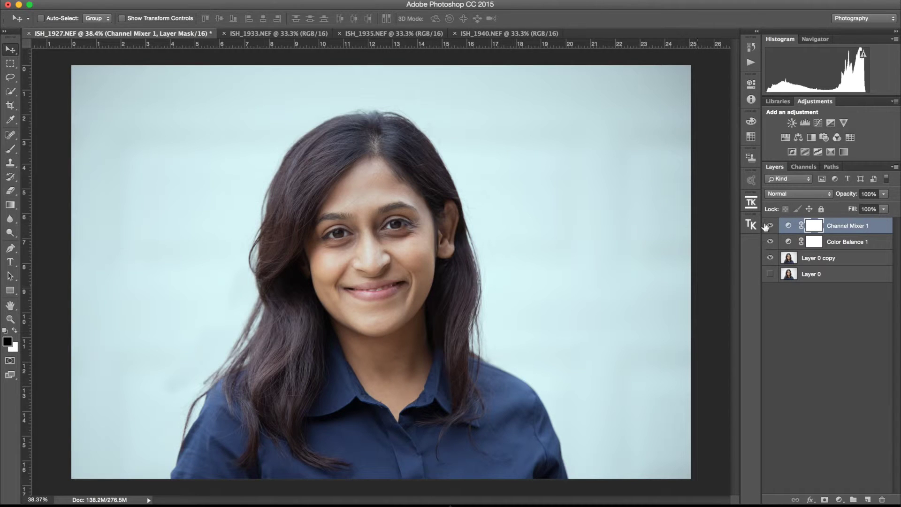
click(803, 287)
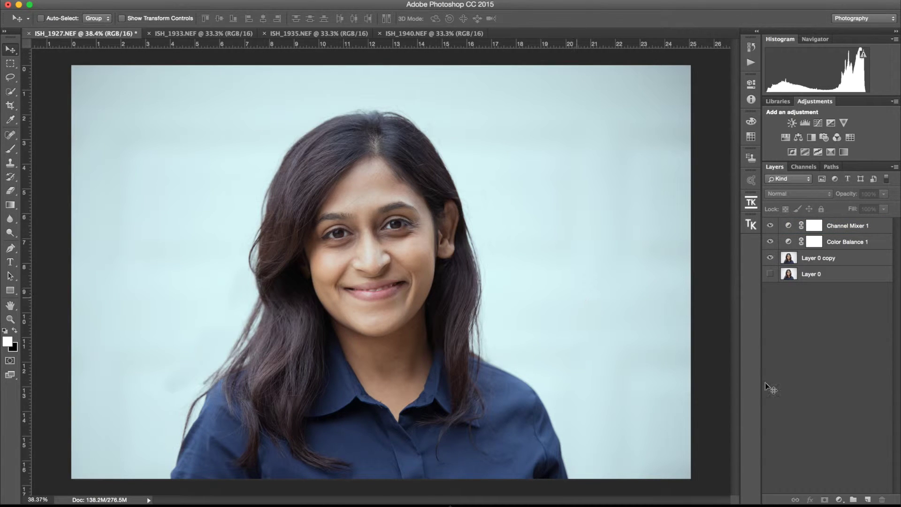
- Add an Exposure adjustment layer above the Channel Mixer with its exposure at +3.18, and collapse its properties
click(838, 499)
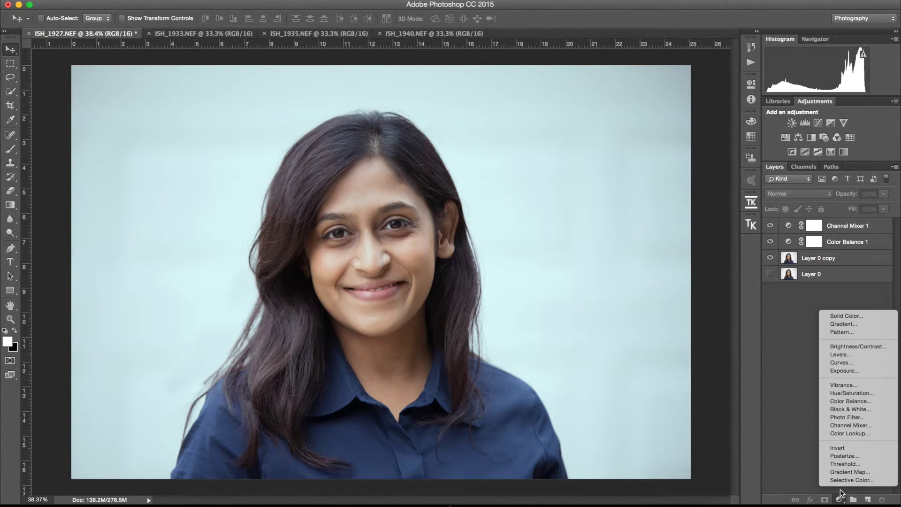
click(849, 369)
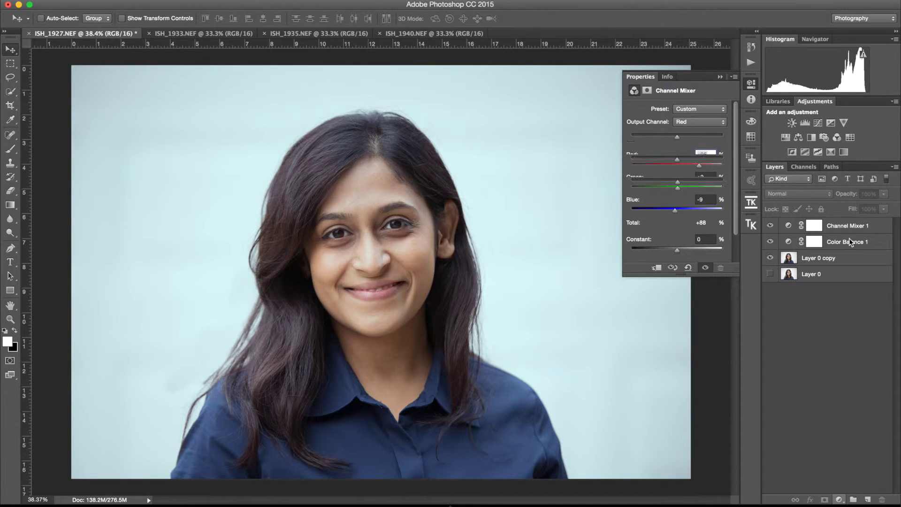
drag(676, 136, 689, 137)
drag(693, 136, 702, 135)
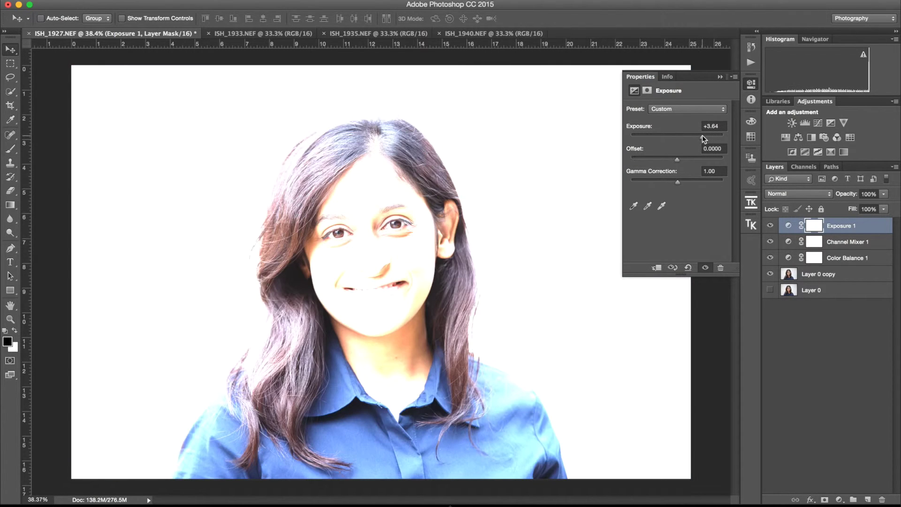
drag(703, 136, 699, 137)
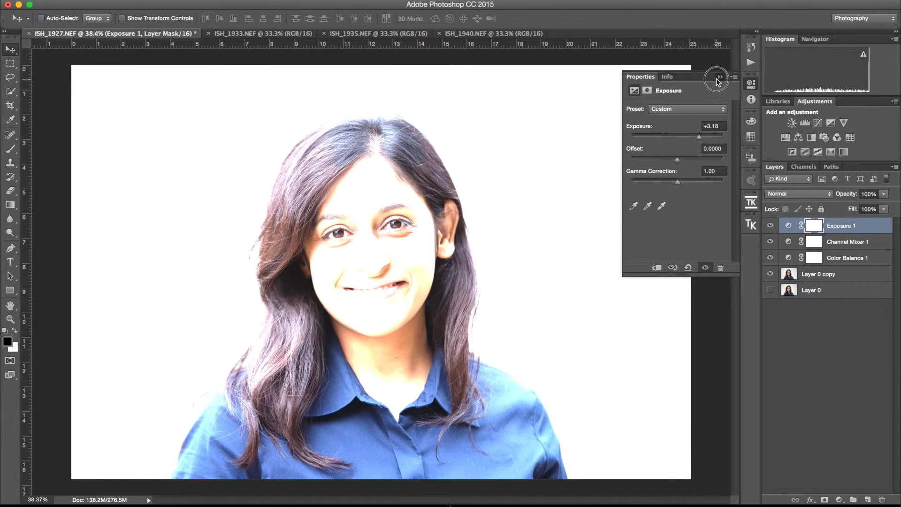
click(718, 78)
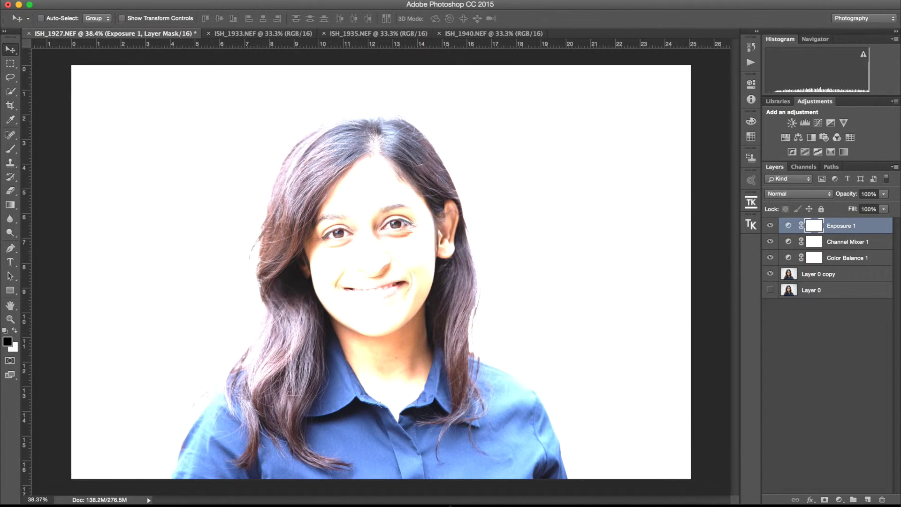
- Apply the RGB channel of Layer 0 copy to the Exposure layer's mask with Multiply blending at 100% opacity
click(155, 1)
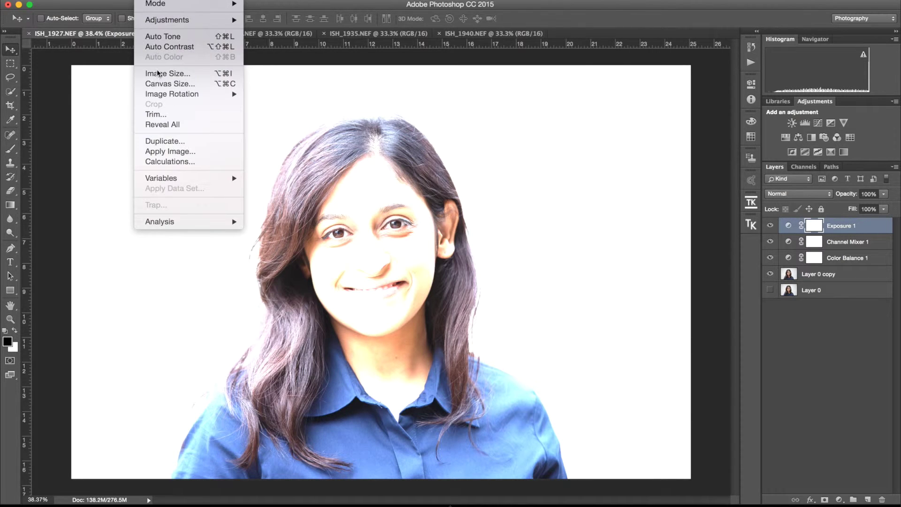
click(161, 150)
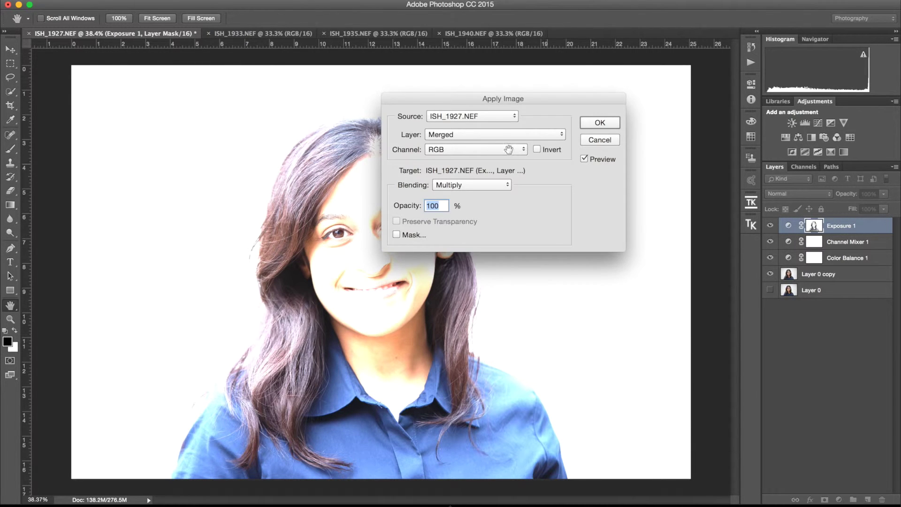
click(512, 136)
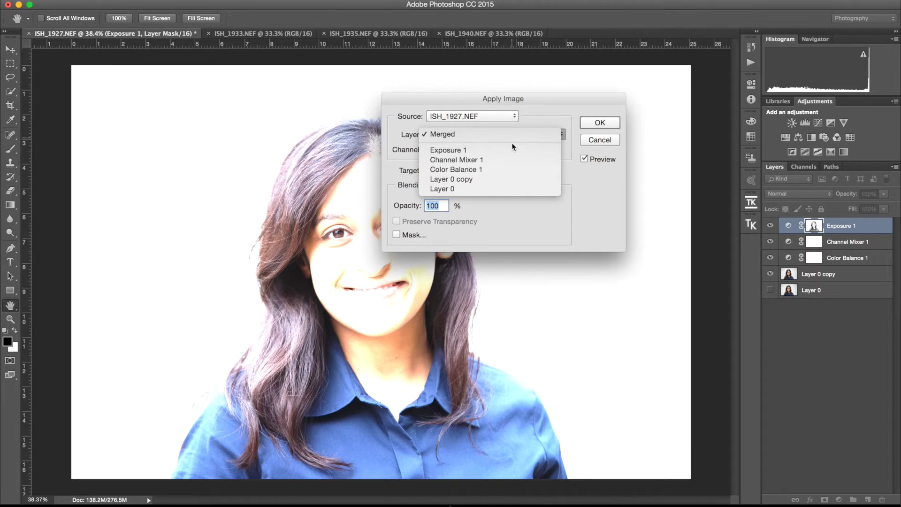
click(514, 179)
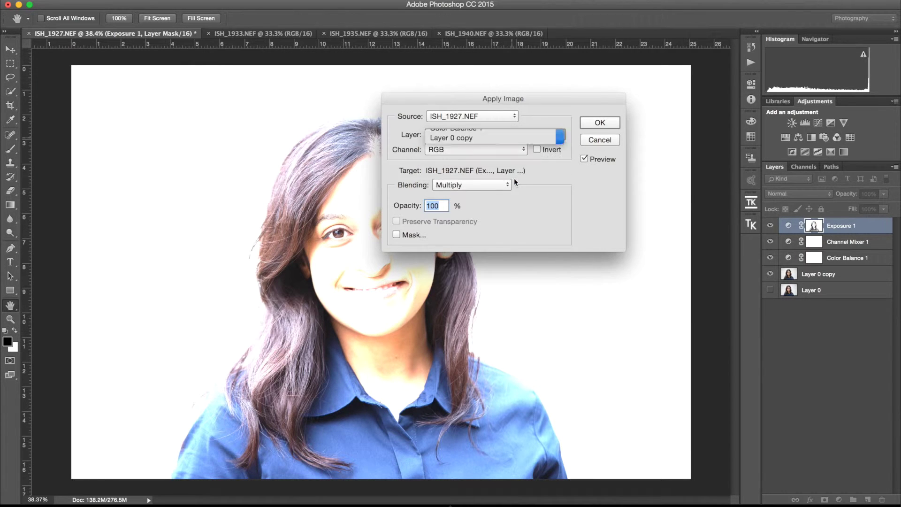
click(600, 123)
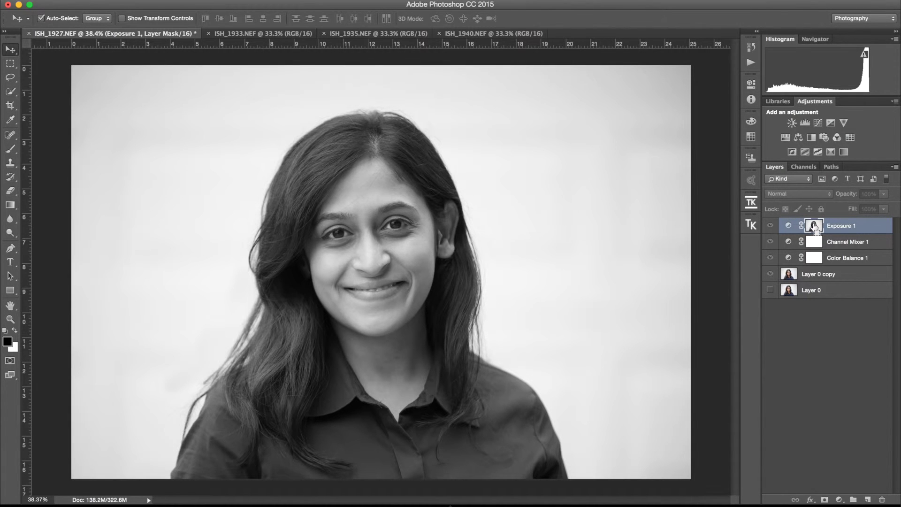
- Increase the contrast of the Exposure 1 mask using Levels with input levels 142, 0.84 and 221
key(super+l)
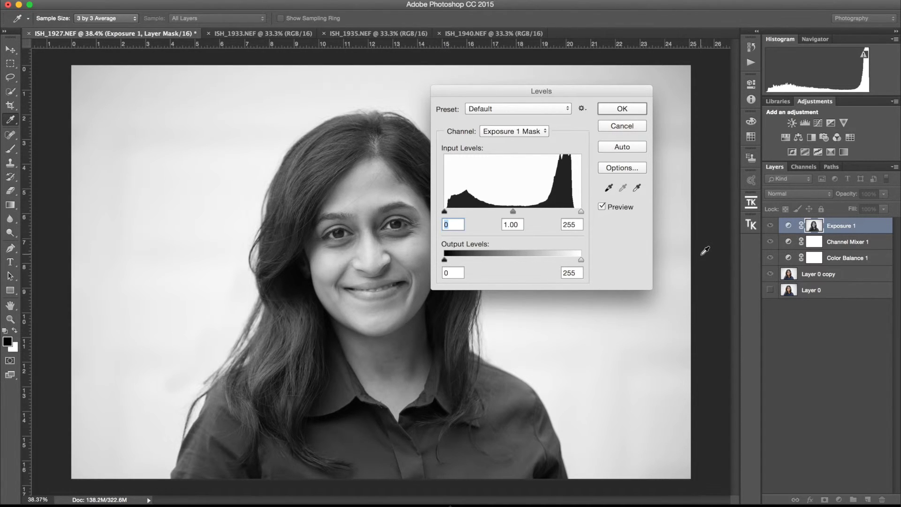
drag(444, 214, 525, 209)
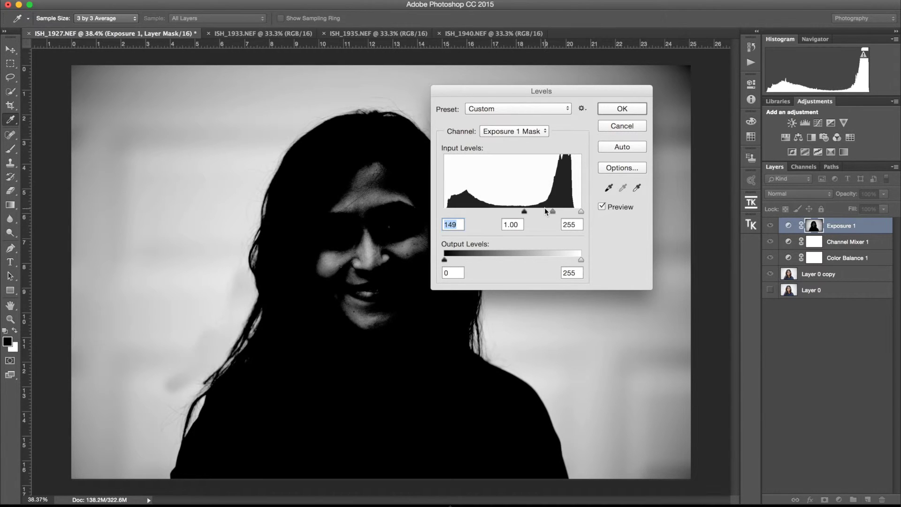
drag(553, 212, 509, 214)
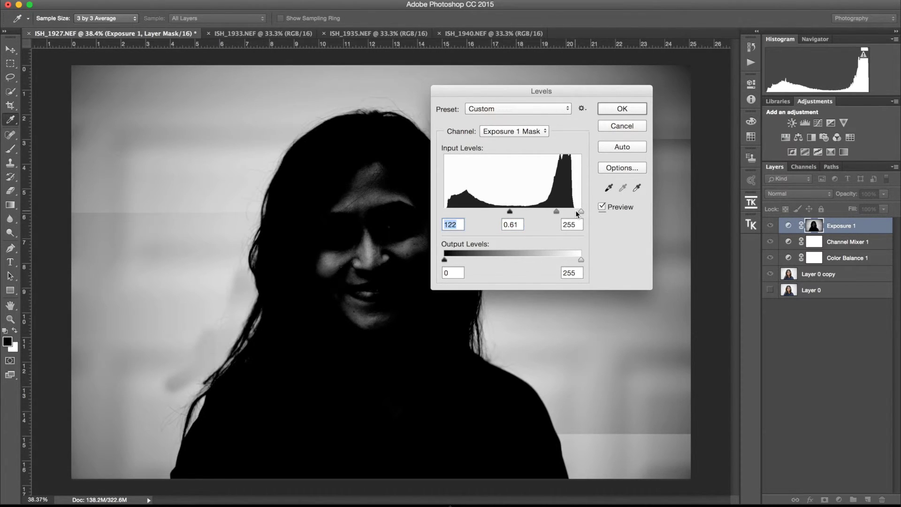
drag(580, 212, 544, 209)
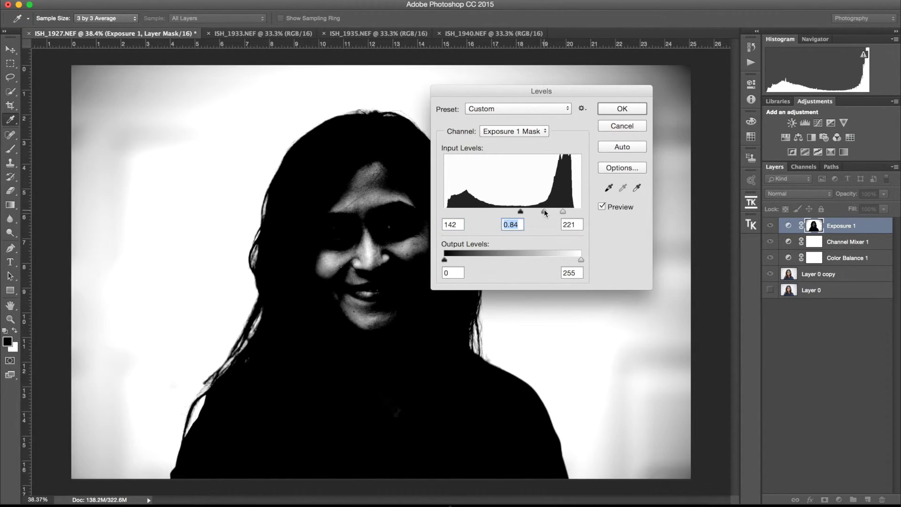
click(620, 109)
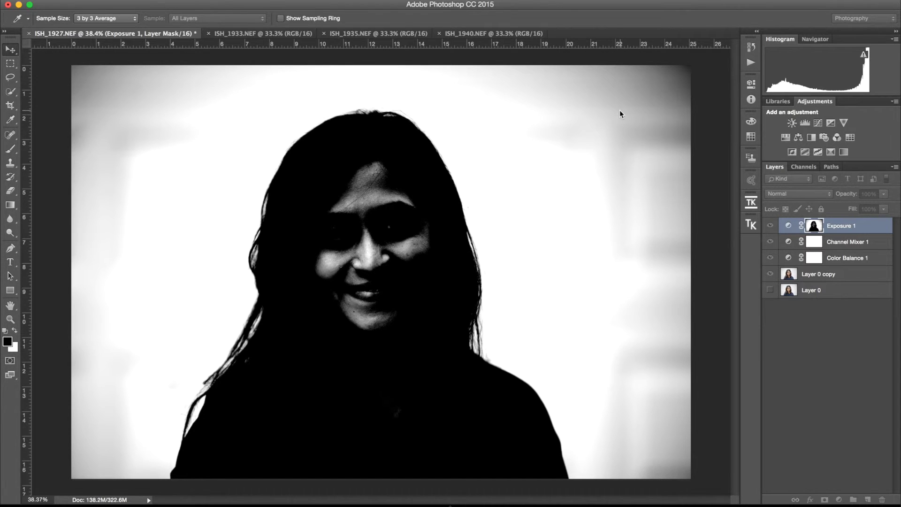
- Brush the face black and the background white on the Exposure 1 mask with an enlarged brush, and return to the composite image
key(b)
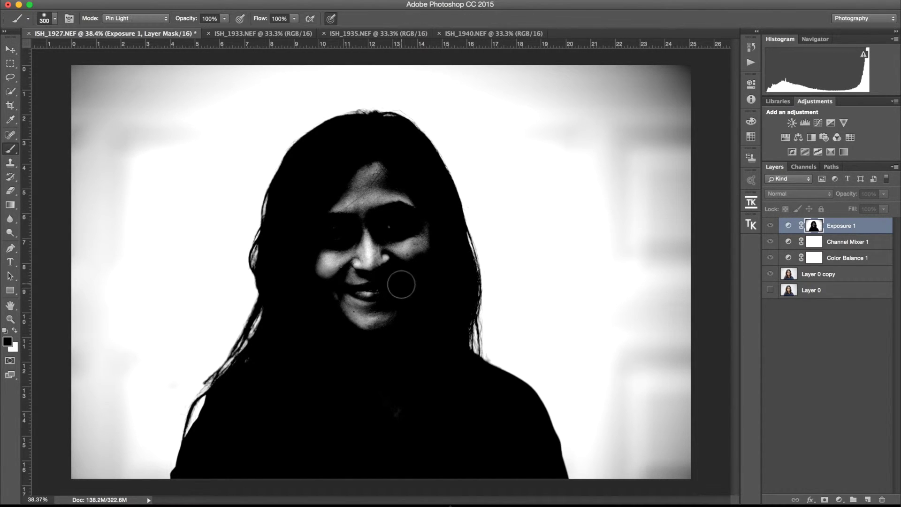
mouse_move(323, 268)
mouse_down()
mouse_move(338, 267)
mouse_move(380, 301)
mouse_move(352, 298)
mouse_move(394, 247)
mouse_move(352, 195)
mouse_move(342, 203)
mouse_move(375, 209)
mouse_move(376, 187)
mouse_move(388, 182)
mouse_move(419, 249)
mouse_move(393, 217)
mouse_up()
key(x)
key(bracketright)
key(bracketright)
key(bracketright)
key(bracketright)
click(107, 466)
mouse_move(107, 466)
mouse_down()
mouse_move(120, 428)
mouse_move(80, 392)
mouse_move(78, 226)
mouse_move(90, 91)
mouse_move(185, 61)
mouse_move(190, 116)
mouse_move(262, 59)
mouse_move(398, 78)
mouse_move(680, 94)
mouse_move(569, 175)
mouse_move(543, 167)
mouse_move(688, 219)
mouse_move(620, 442)
mouse_move(708, 463)
mouse_move(685, 457)
mouse_up()
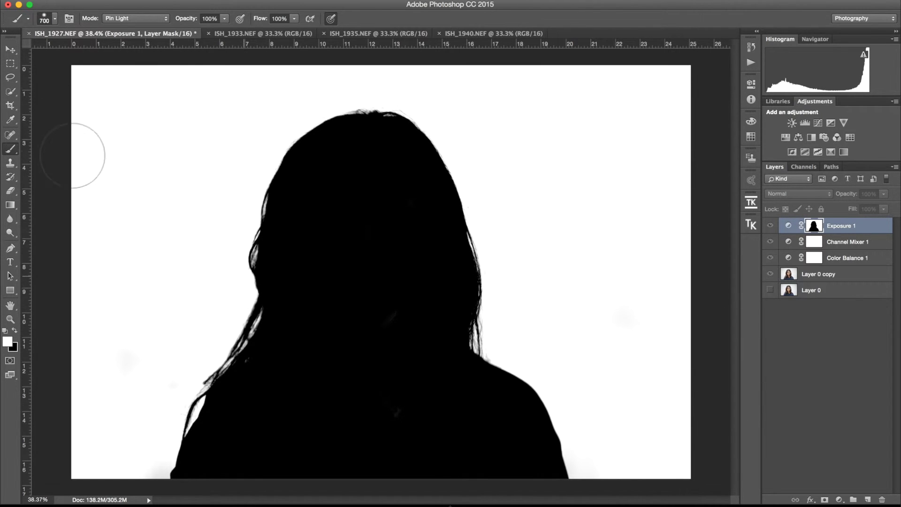
click(10, 49)
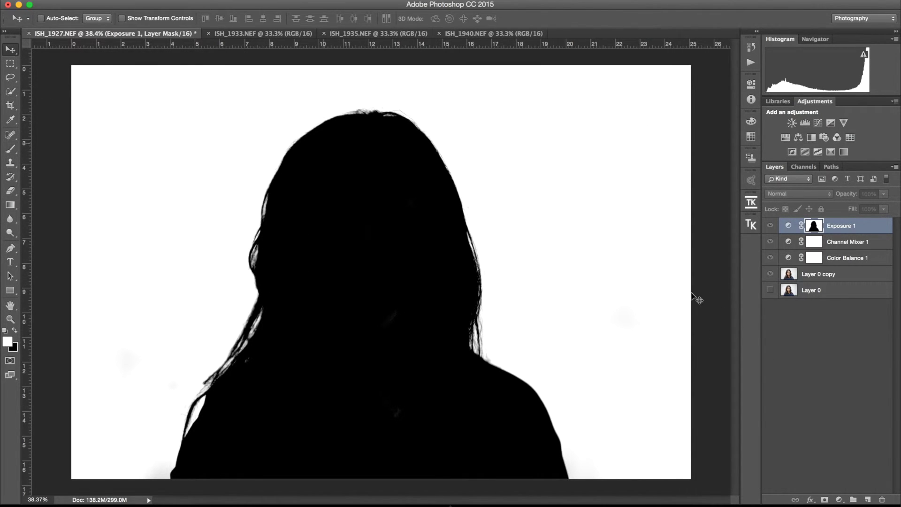
click(830, 243)
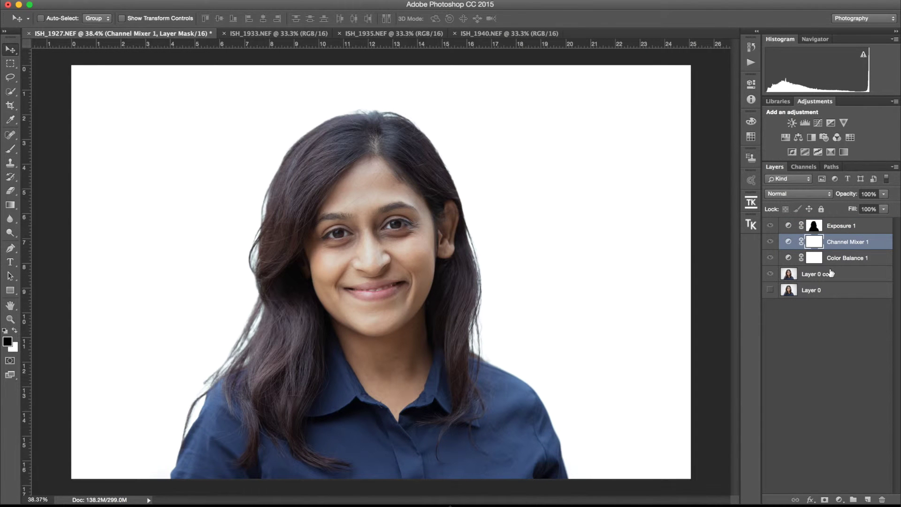
key(x)
- Rename Layer 0 copy as Hair
click(818, 276)
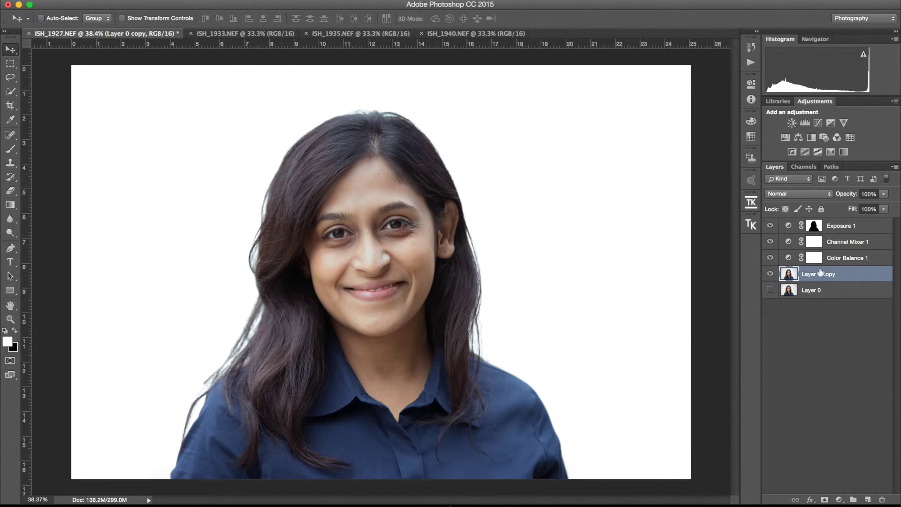
click(770, 290)
double_click(818, 276)
text(Hair)
key(Return)
- Group the Color Balance, Channel Mixer and Exposure layers, and name the group Adjustments
click(843, 258)
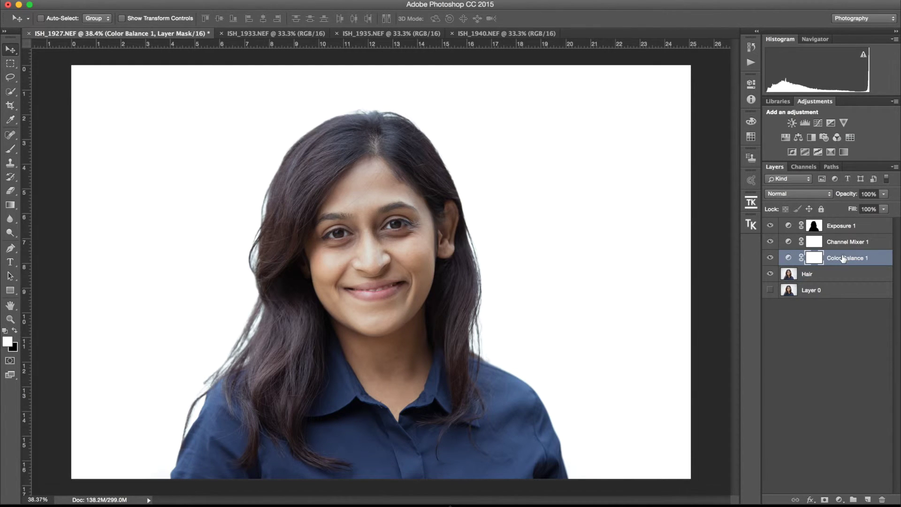
shift+click(847, 227)
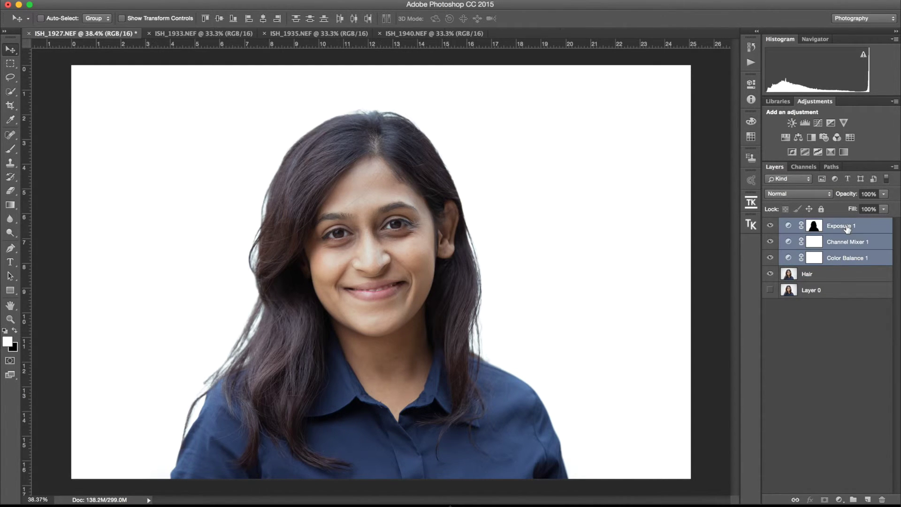
click(853, 499)
click(853, 499)
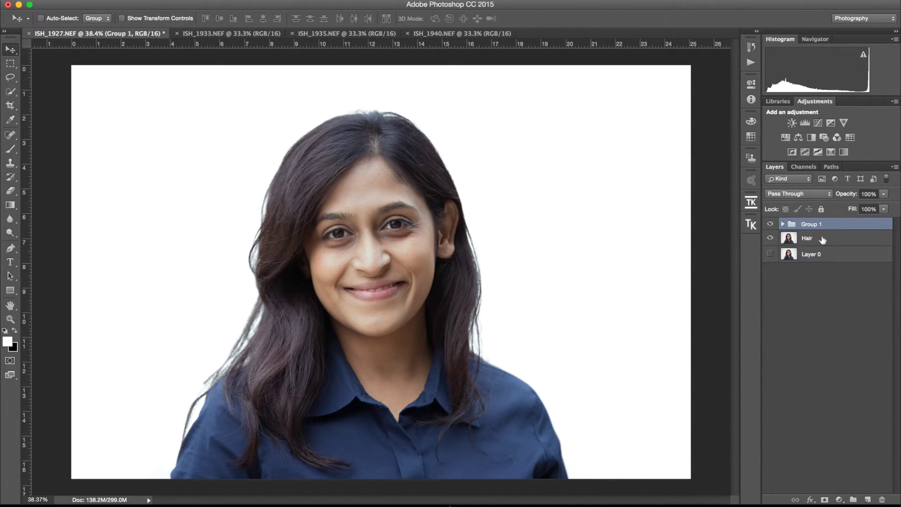
double_click(815, 226)
text(Adjustments)
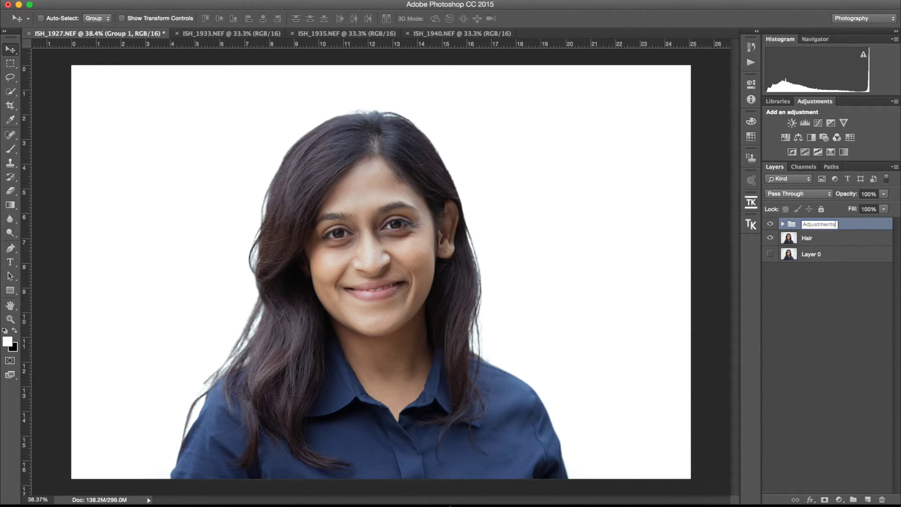
key(Return)
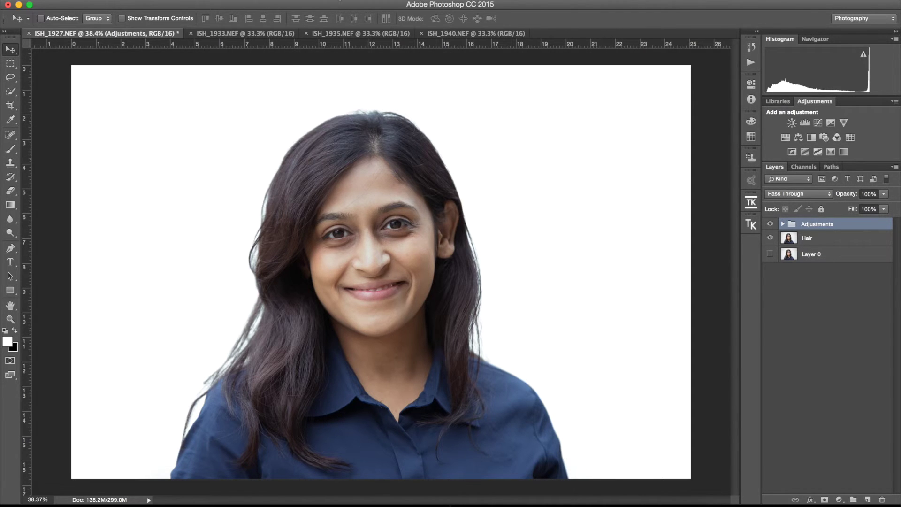
- Float all open documents in separate windows and move the ISH_1927.NEF window aside to uncover the other portraits
click(340, 0)
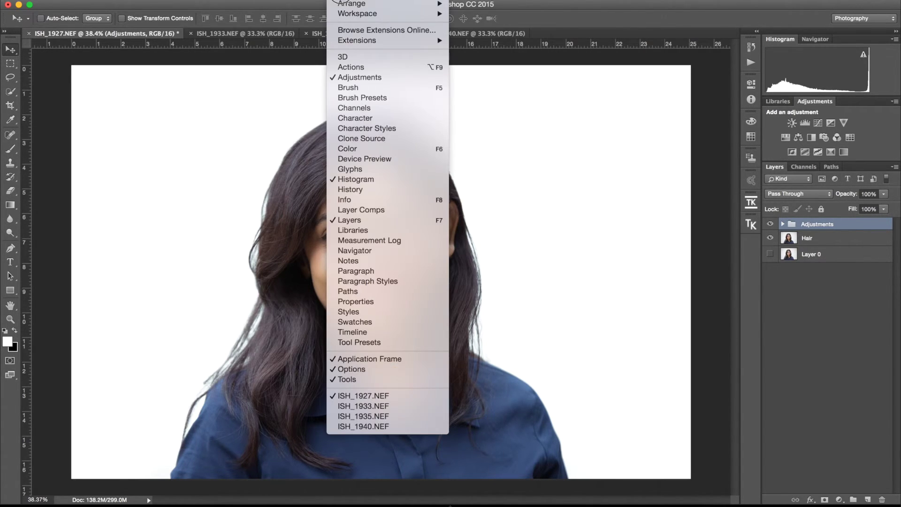
mouse_move(371, 13)
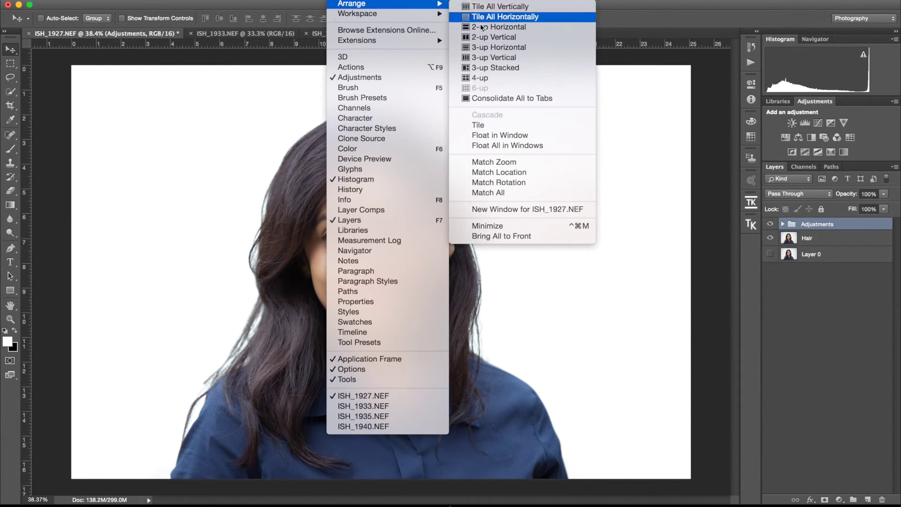
click(519, 144)
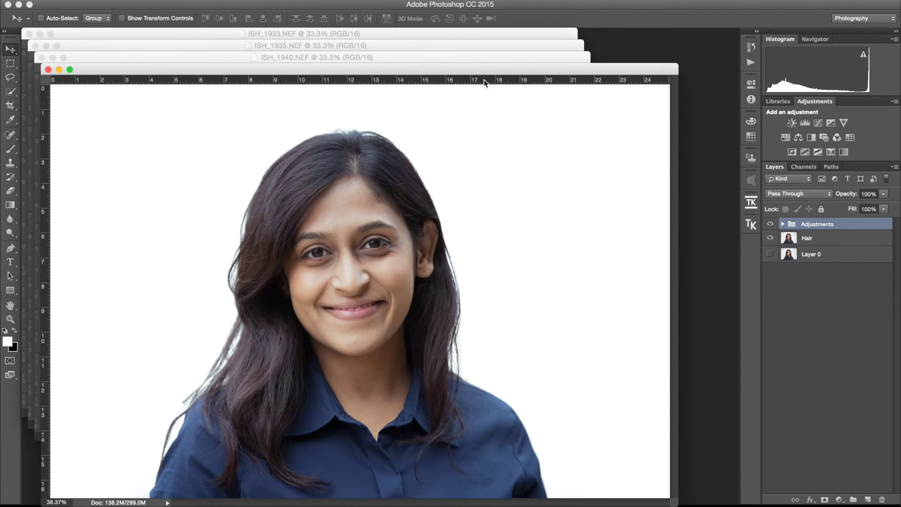
drag(480, 71, 632, 63)
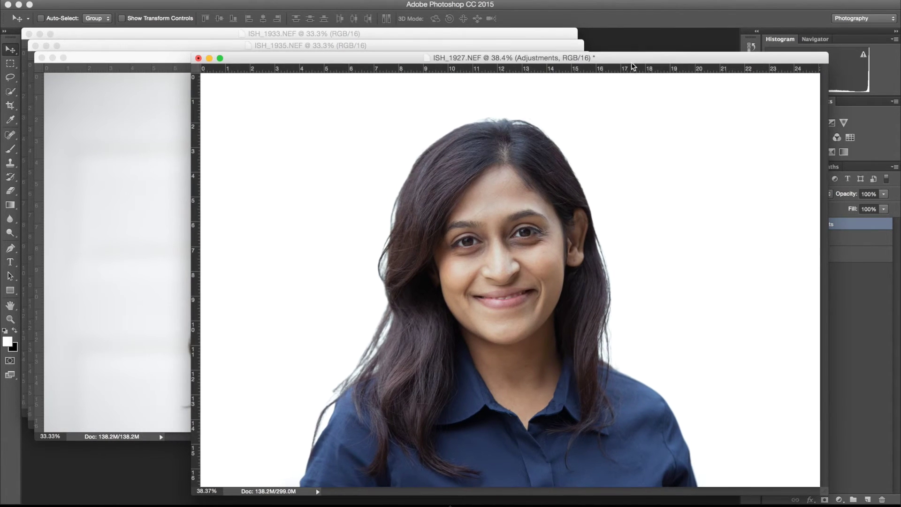
- Copy the Adjustments group from ISH_1927.NEF into ISH_1940.NEF
click(153, 60)
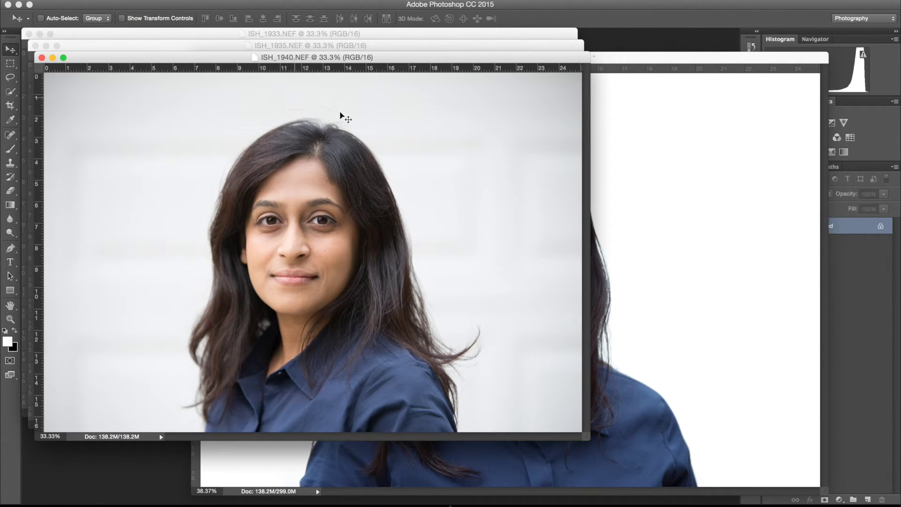
drag(631, 56, 579, 48)
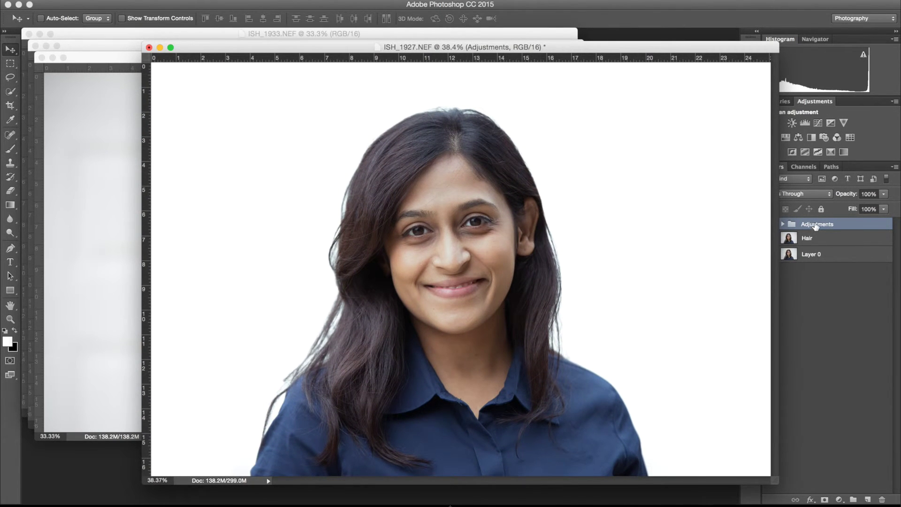
drag(816, 226, 116, 216)
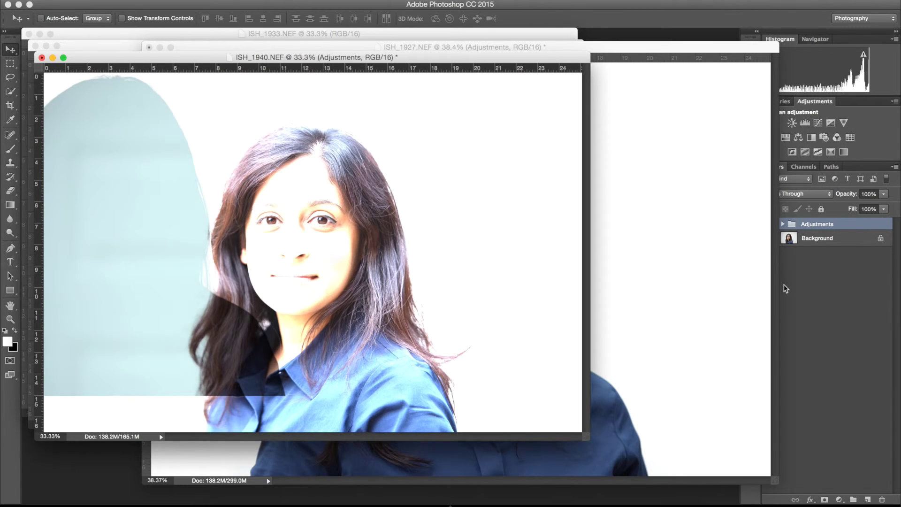
- Expand the Adjustments group in ISH_1940.NEF and fill the Exposure 1 mask with the white foreground color at 100% opacity
click(782, 224)
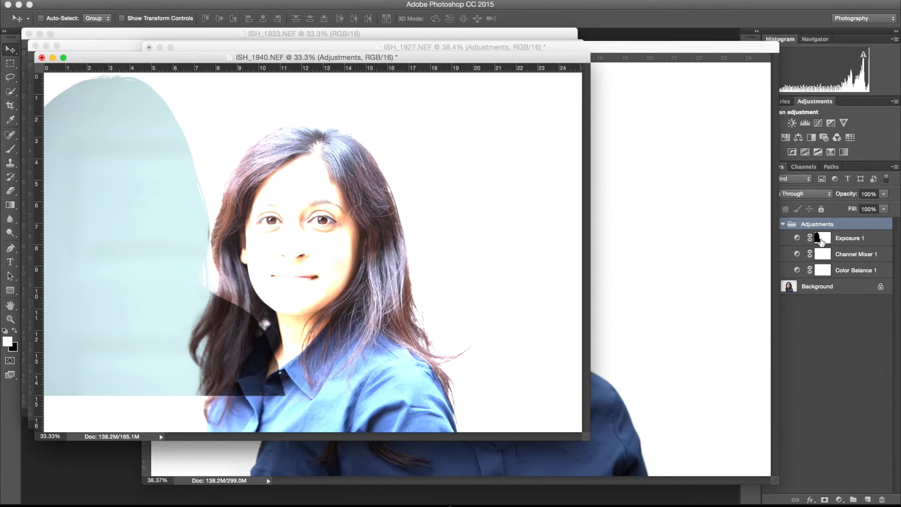
click(819, 239)
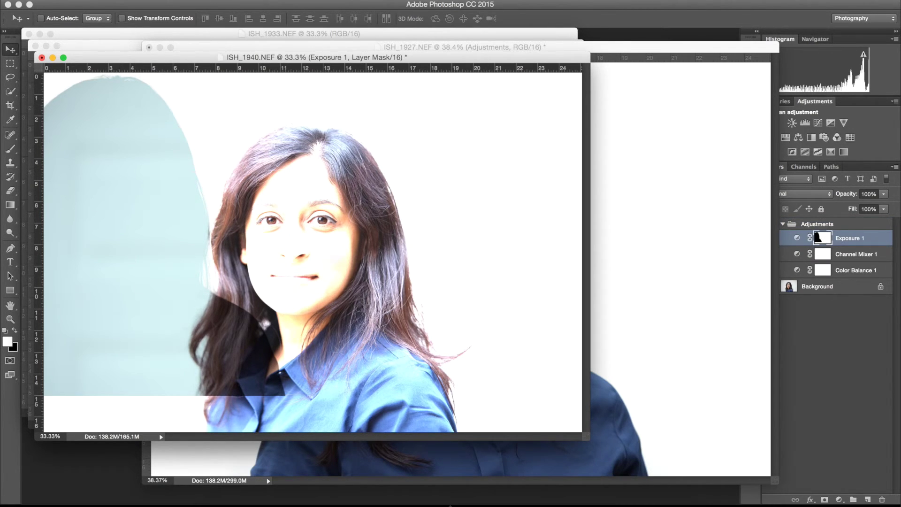
click(123, 0)
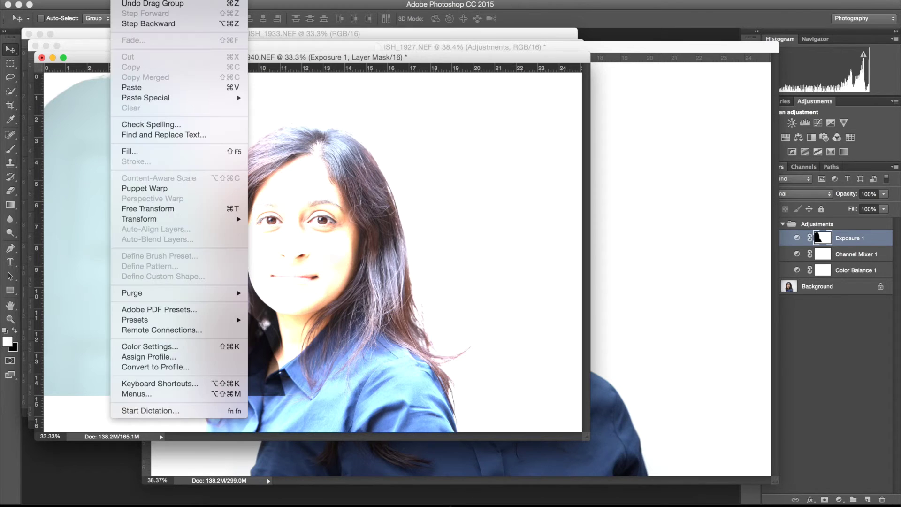
click(136, 151)
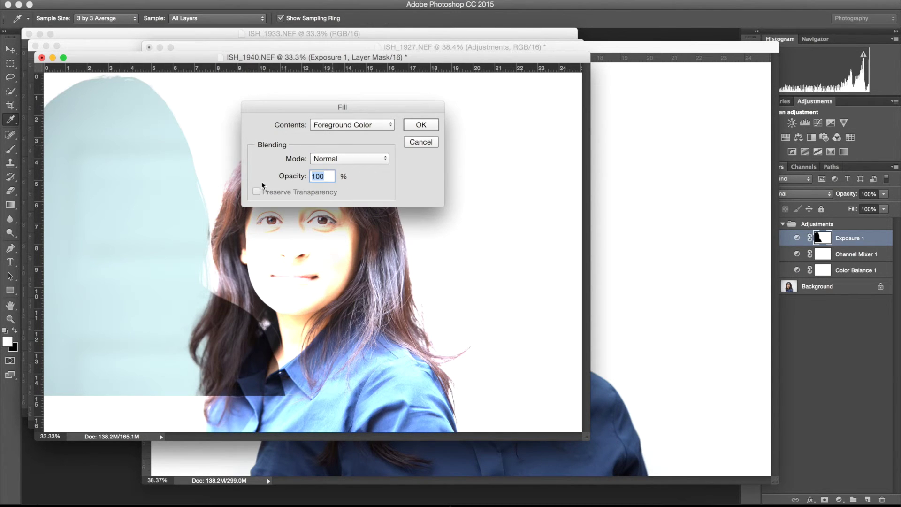
click(421, 124)
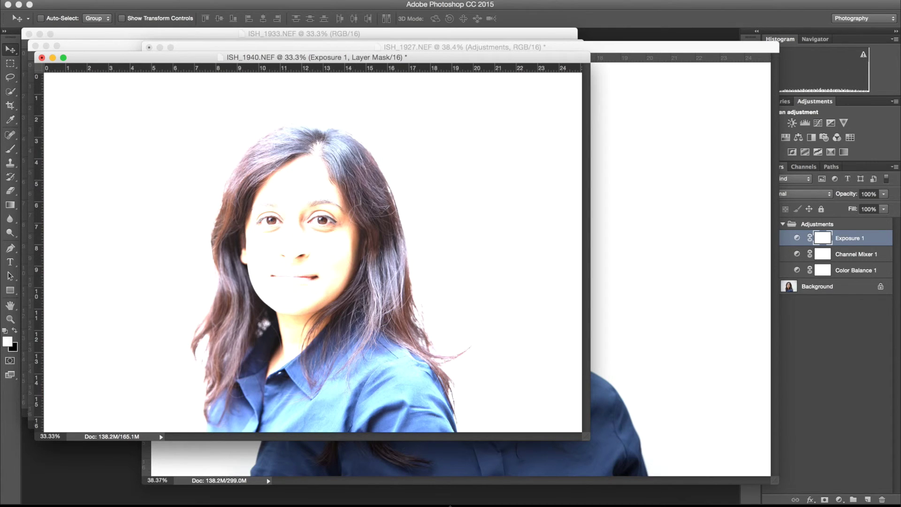
- Apply the Background layer's RGB channel to the Exposure 1 mask with Apply Image, using Multiply blending at 100% opacity
click(148, 0)
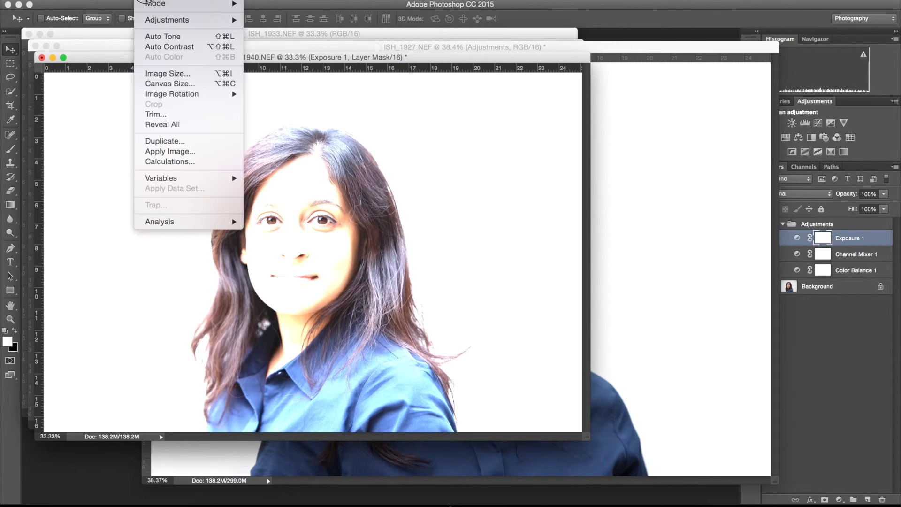
click(169, 151)
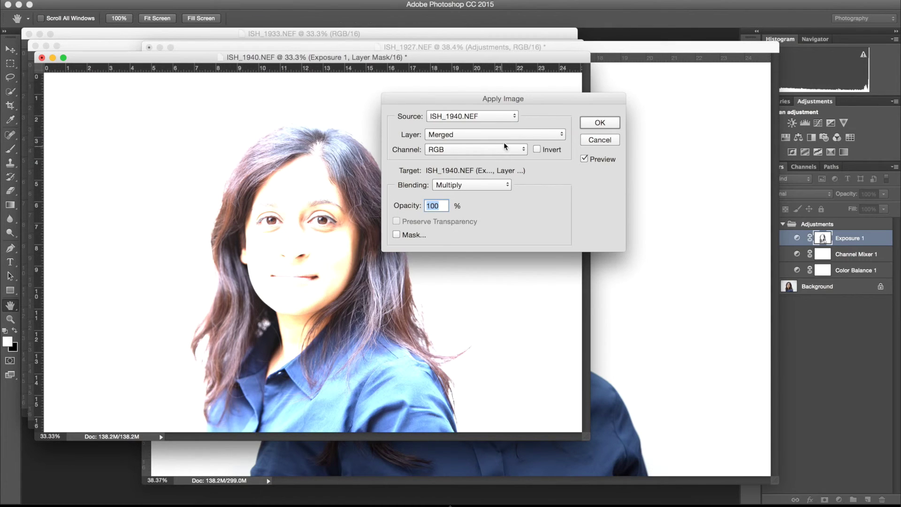
click(516, 136)
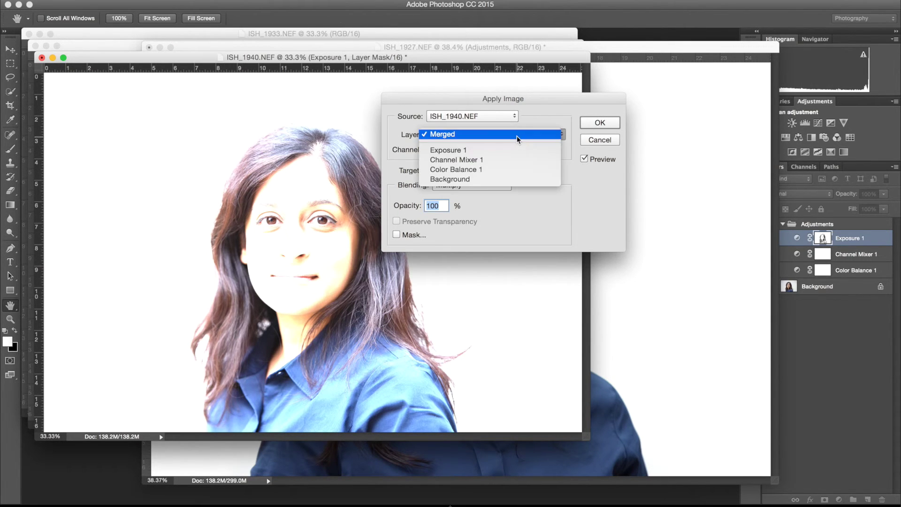
click(507, 180)
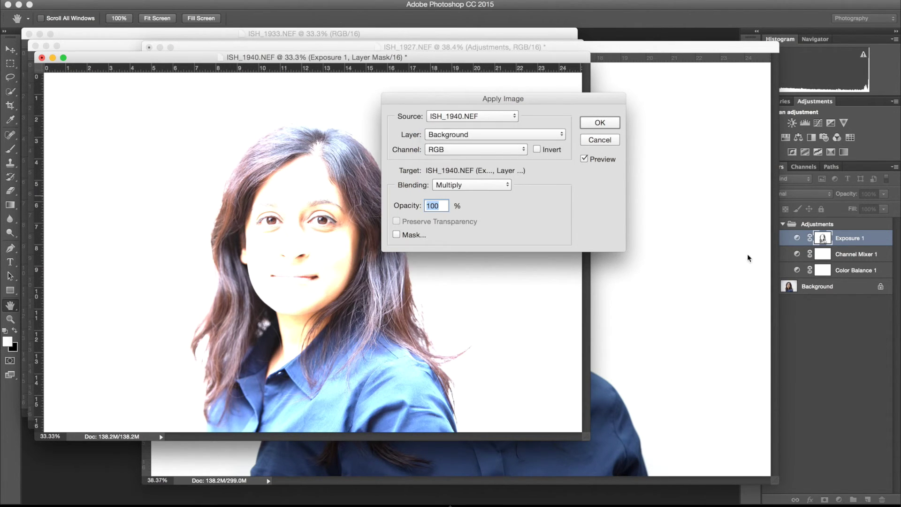
click(589, 123)
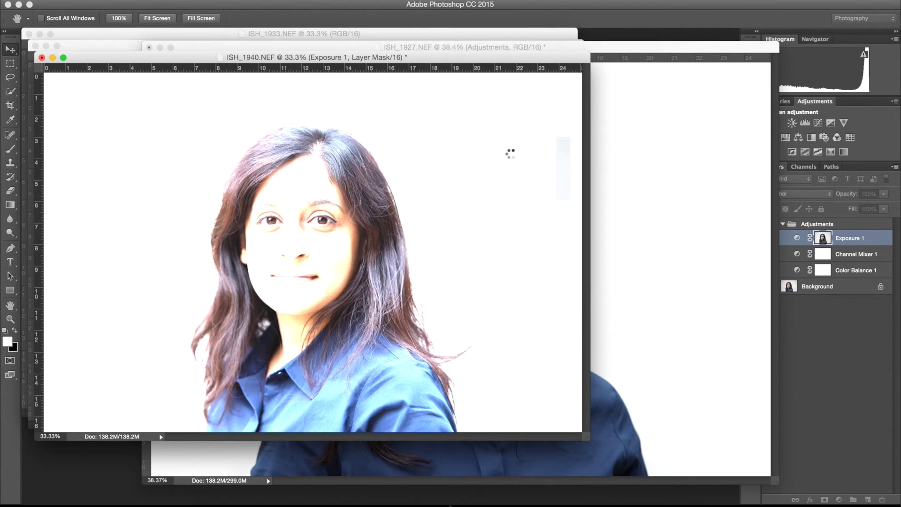
- Darken the Exposure 1 mask of ISH_1940.NEF using Levels with input levels 146, 0.68 and 255
key(ctrl+l)
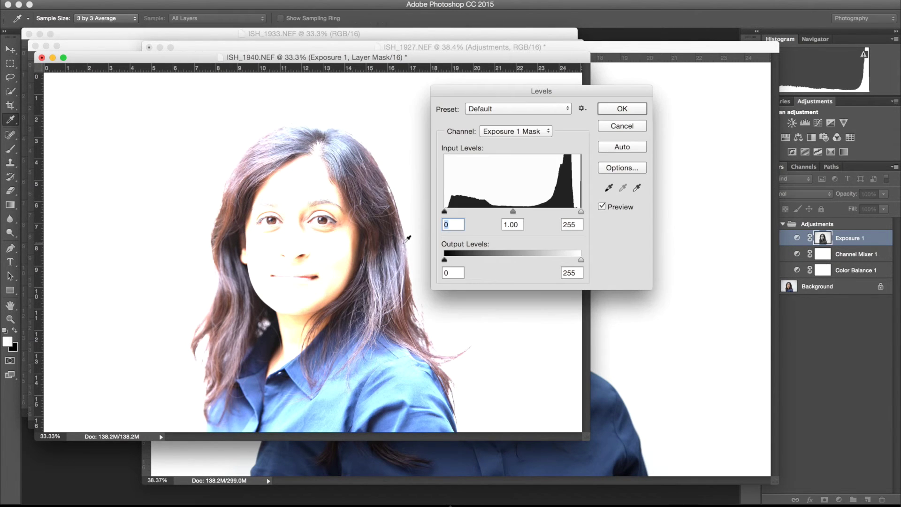
drag(443, 211, 559, 212)
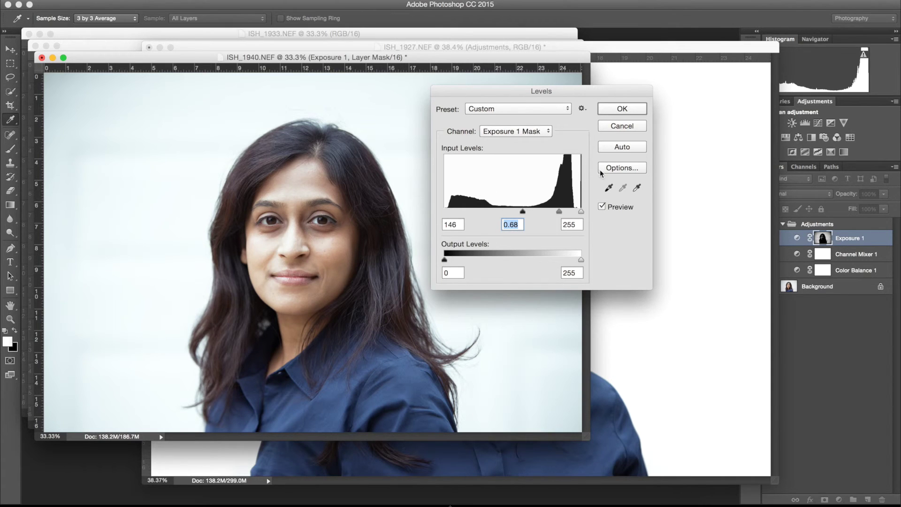
drag(525, 212, 556, 211)
click(623, 109)
key(v)
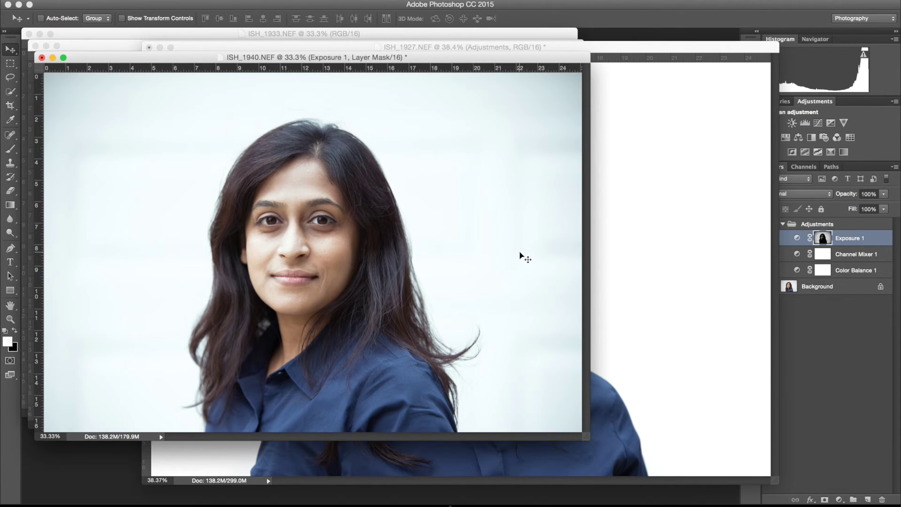
- Show the Exposure 1 mask on its own and paint the face black with the Brush tool
key(b)
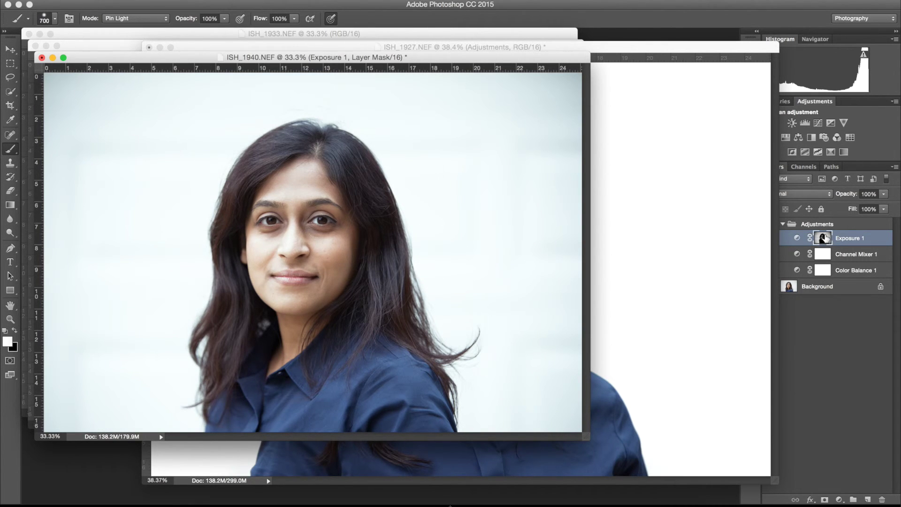
alt+click(824, 238)
mouse_move(278, 215)
mouse_down()
mouse_move(250, 198)
mouse_move(267, 181)
mouse_up()
key(ctrl+z)
key(x)
mouse_move(252, 211)
mouse_down()
mouse_move(289, 235)
mouse_move(283, 272)
mouse_move(253, 271)
mouse_move(305, 213)
mouse_move(325, 260)
mouse_move(318, 178)
mouse_move(335, 247)
mouse_up()
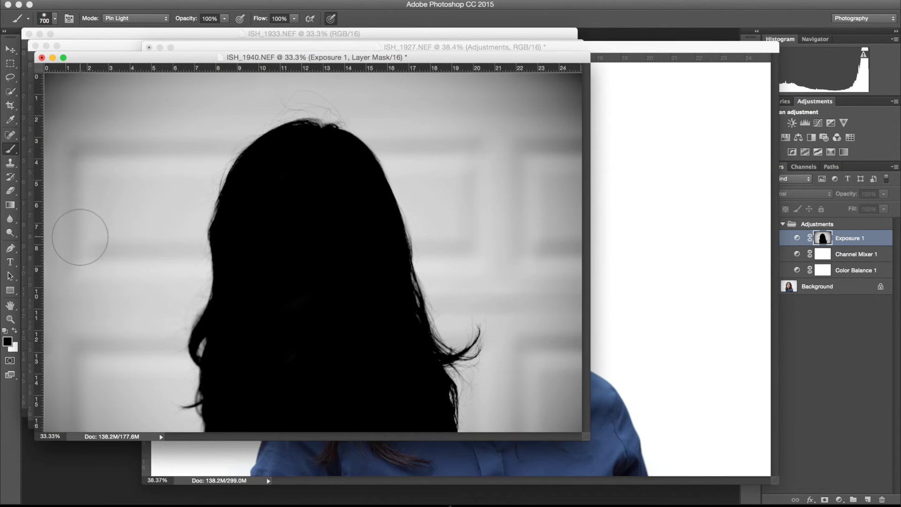
- Paint the background white around the figure on the Exposure 1 mask
key(x)
key(bracketright)
drag(64, 392, 59, 202)
mouse_move(57, 124)
mouse_down()
mouse_move(83, 383)
mouse_move(88, 106)
mouse_move(123, 95)
mouse_move(66, 102)
mouse_move(167, 100)
mouse_move(229, 83)
mouse_up()
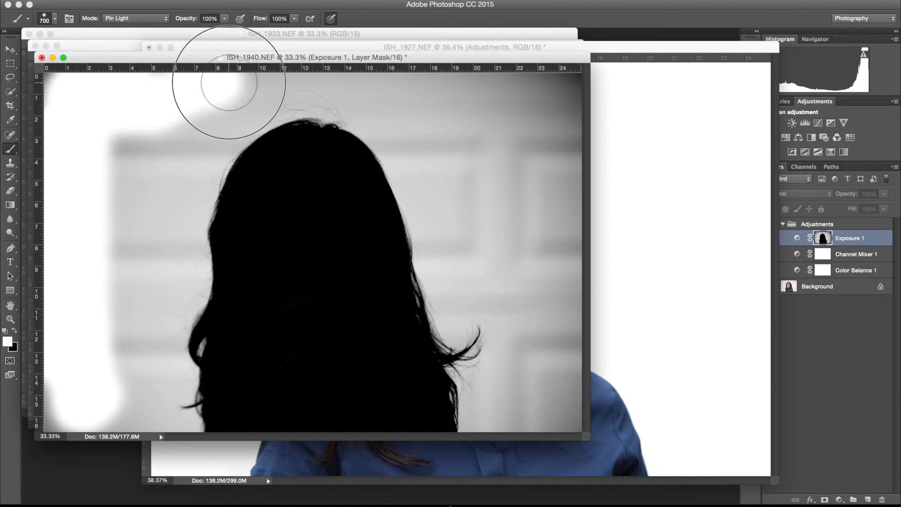
mouse_move(446, 85)
mouse_down()
mouse_move(478, 111)
mouse_move(548, 238)
mouse_move(571, 311)
mouse_up()
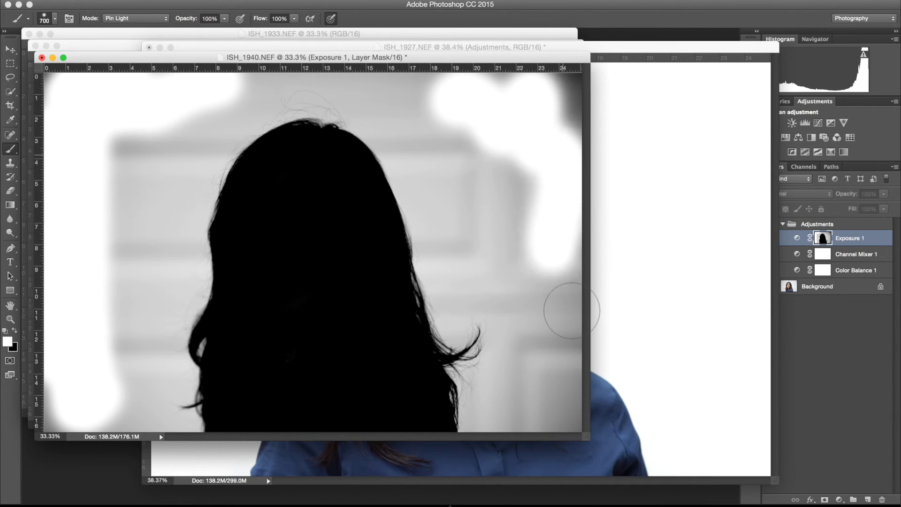
- Undo the brush strokes on the Exposure 1 mask and return to the composite image with the Background layer selected
key(super+z)
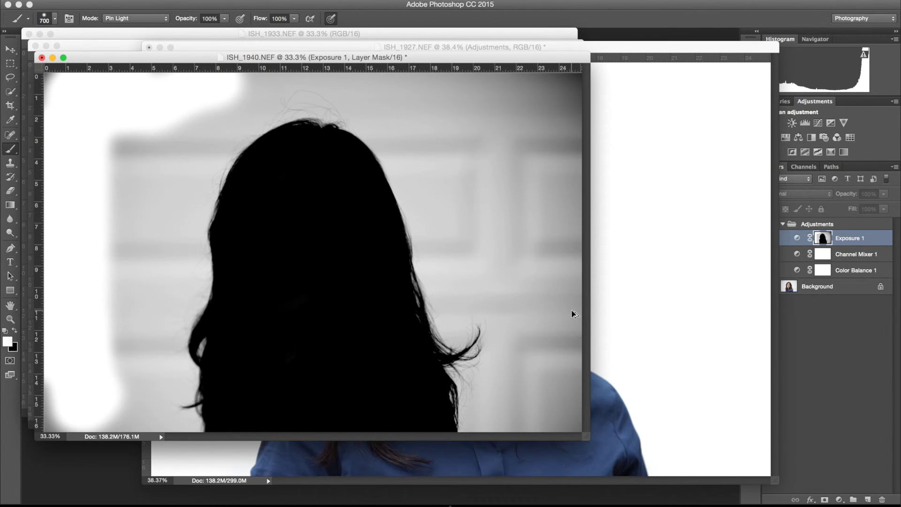
key(alt+super+z)
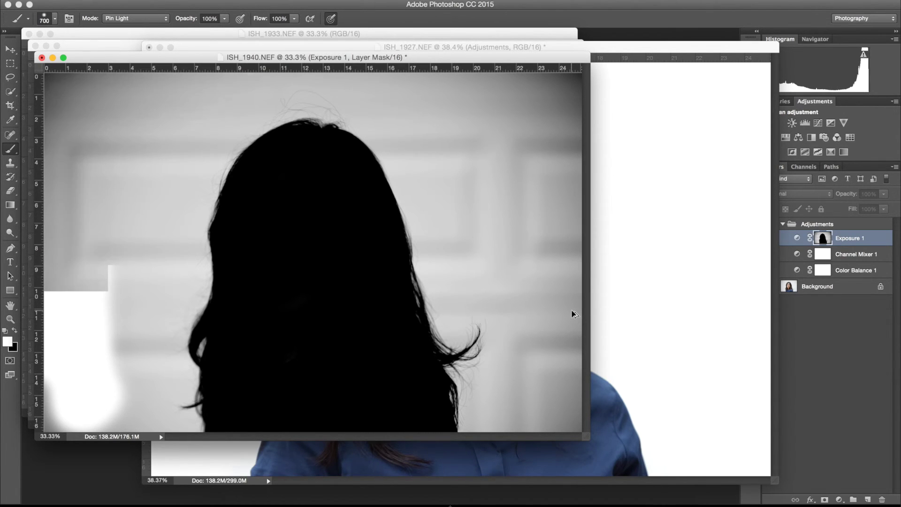
key(super+2)
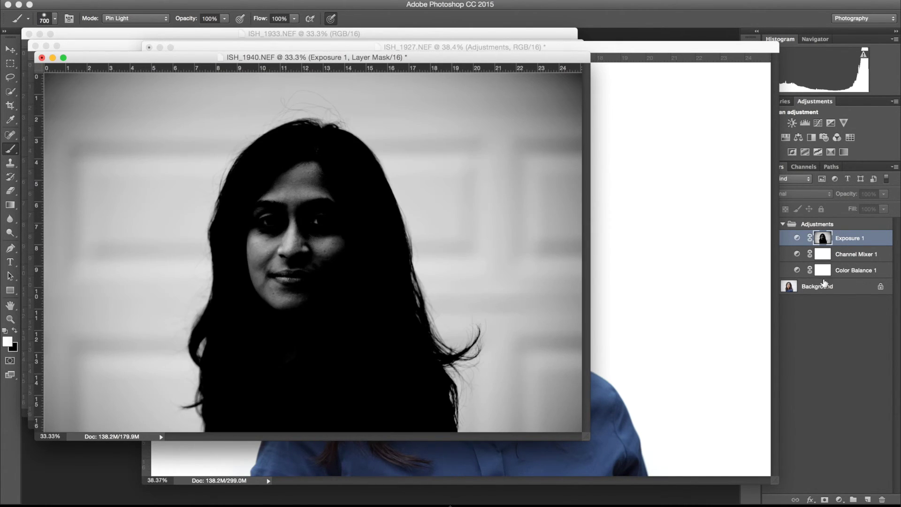
click(825, 282)
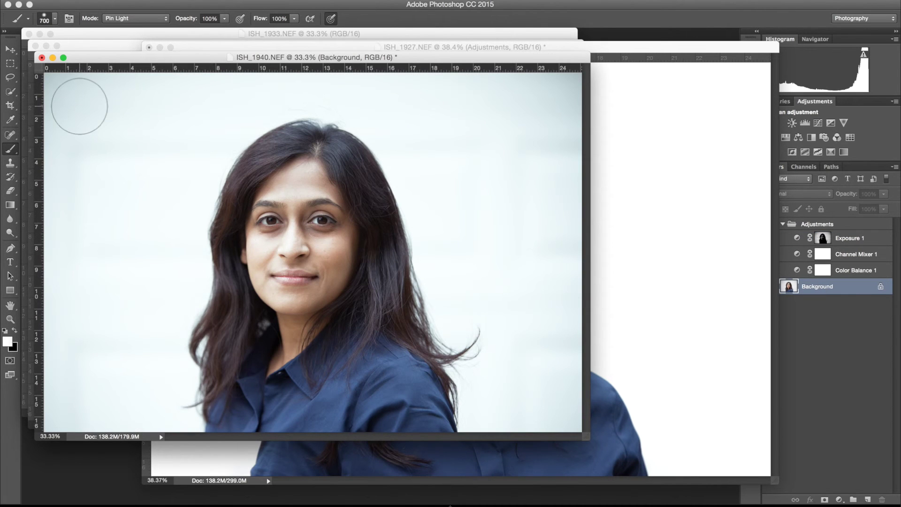
- Dock ISH_1940.NEF as a tab alongside ISH_1927.NEF and bring the ISH_1935.NEF window to the front
click(10, 49)
drag(121, 56, 261, 55)
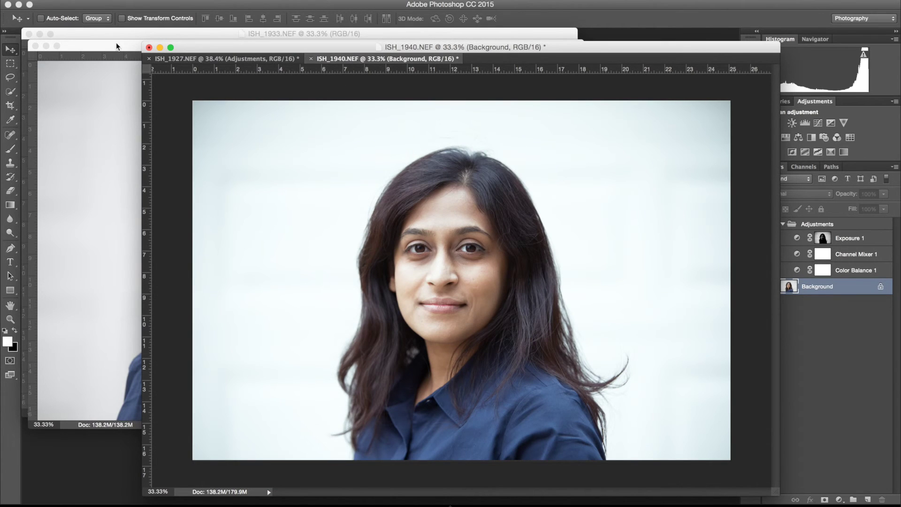
drag(116, 43, 147, 59)
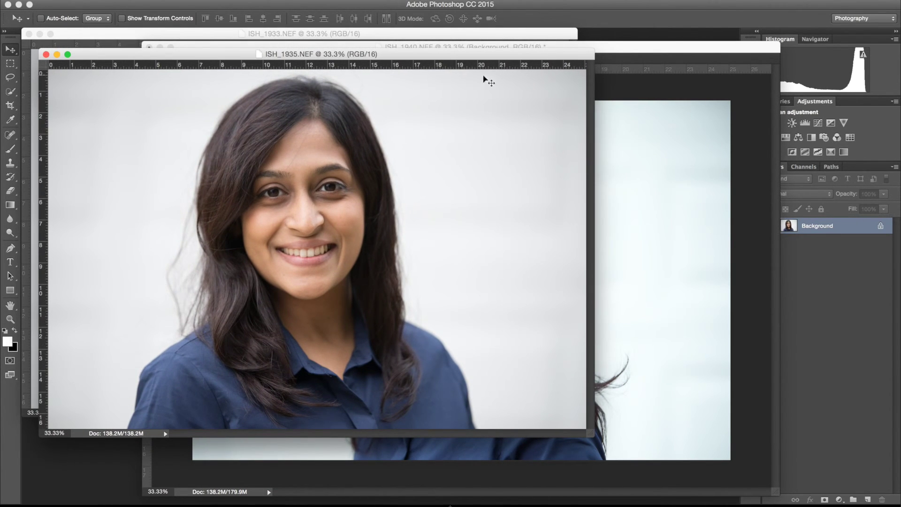
- Copy the Adjustments group from ISH_1927.NEF into ISH_1935.NEF
click(605, 60)
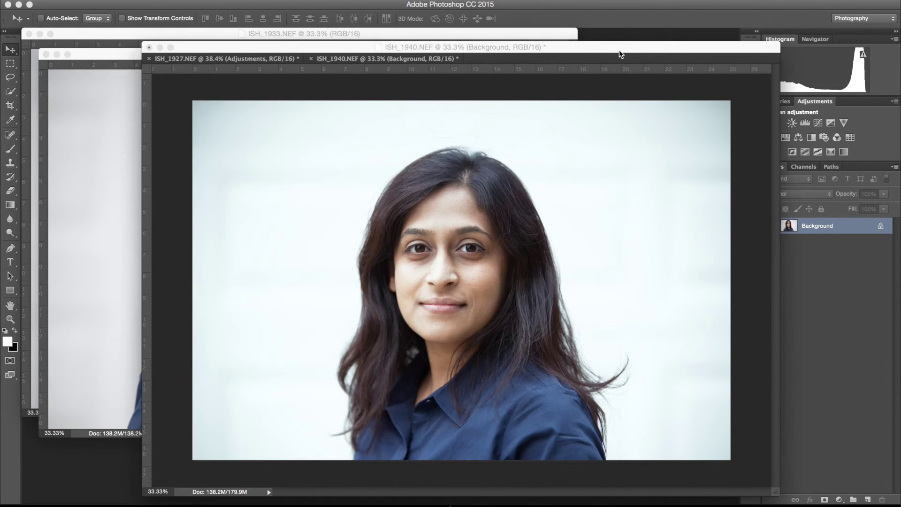
click(275, 58)
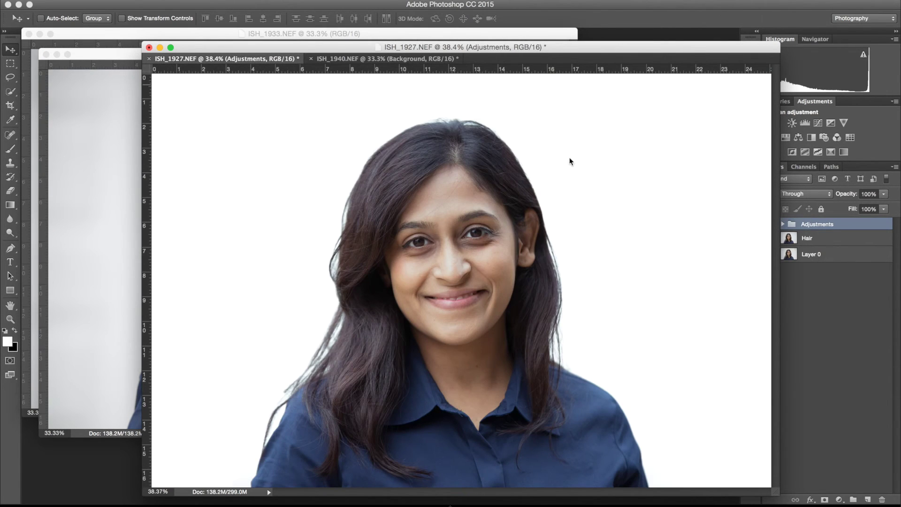
drag(861, 227, 100, 241)
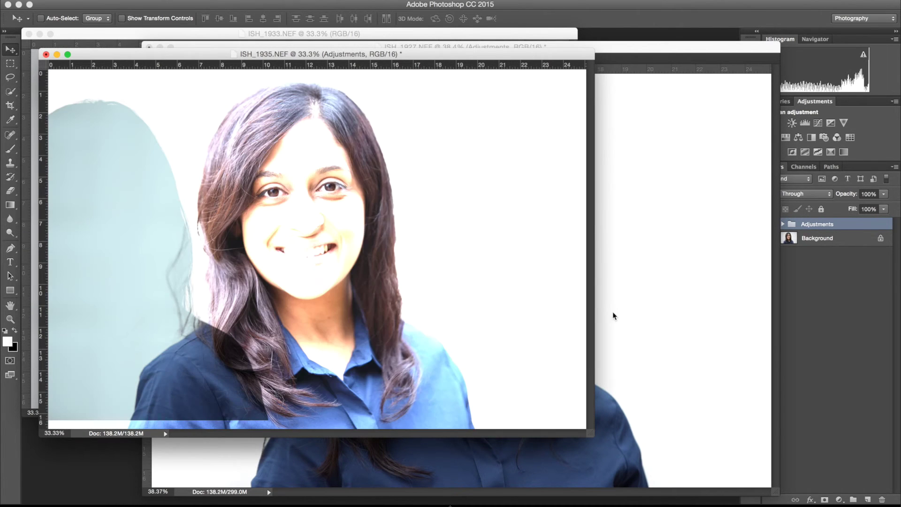
- Fill the Exposure 1 layer mask in ISH_1935.NEF with the white foreground color at 100% opacity in Normal mode
click(783, 224)
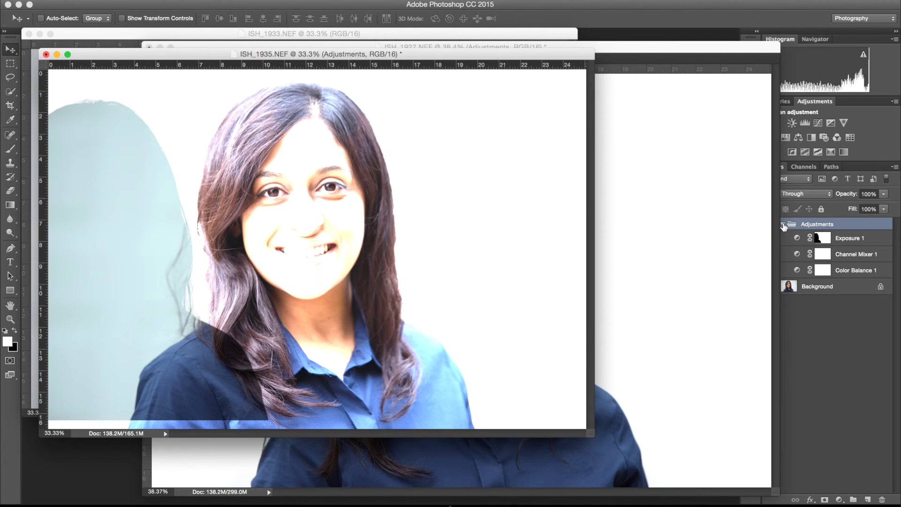
click(818, 237)
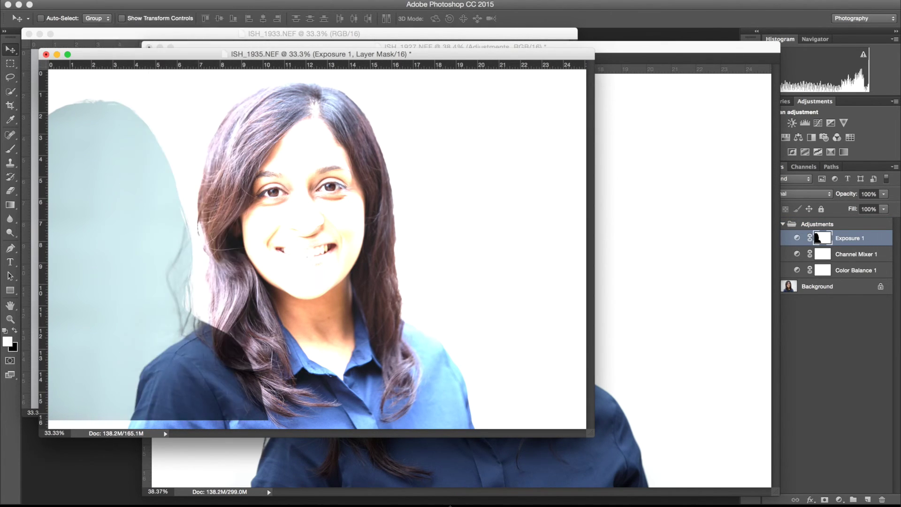
click(123, 1)
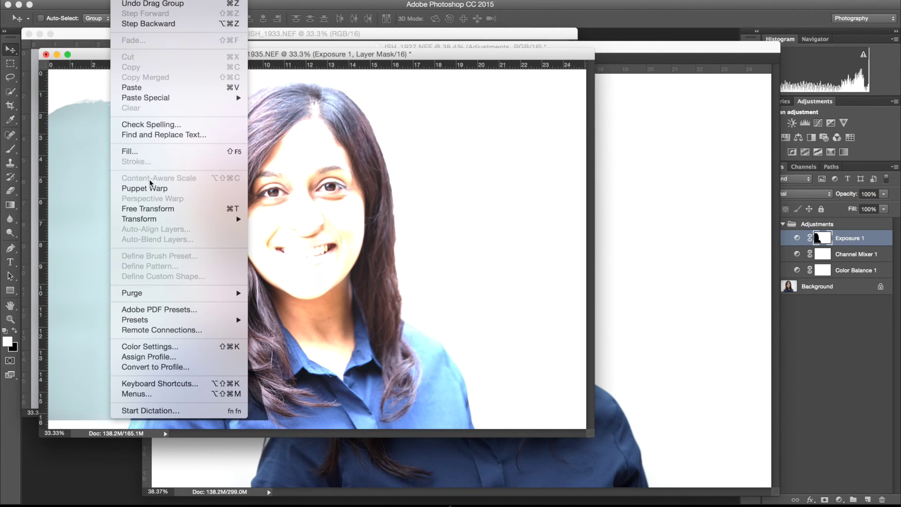
click(150, 150)
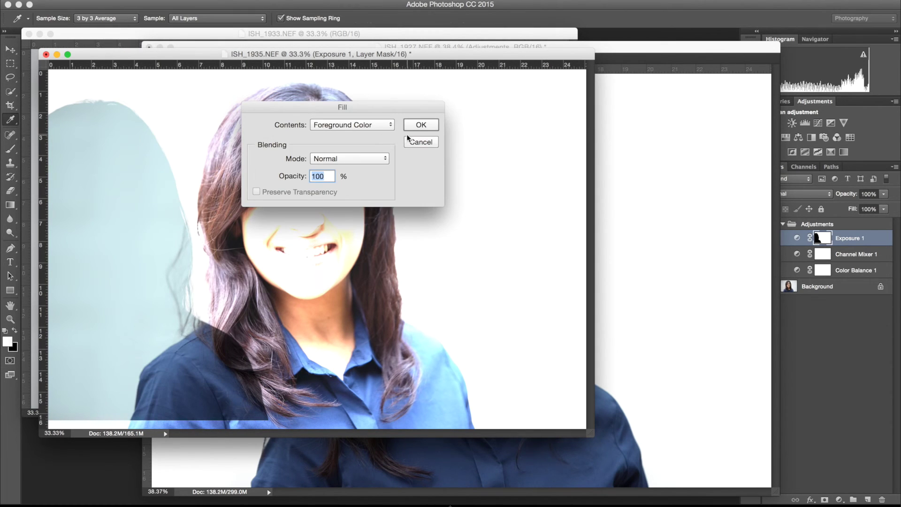
click(413, 124)
key(v)
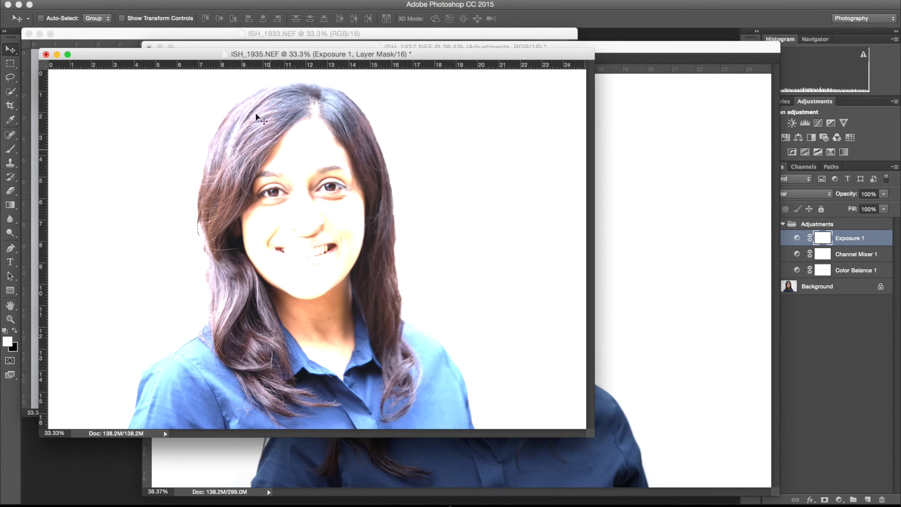
- Dock ISH_1935.NEF as a tab alongside ISH_1927.NEF and copy the Adjustments group from ISH_1927.NEF into ISH_1933.NEF
drag(78, 55, 258, 60)
click(258, 59)
drag(830, 224, 96, 215)
- Dock ISH_1933.NEF as a tab with the other portraits and expand the tabbed window to fill the workspace
click(165, 35)
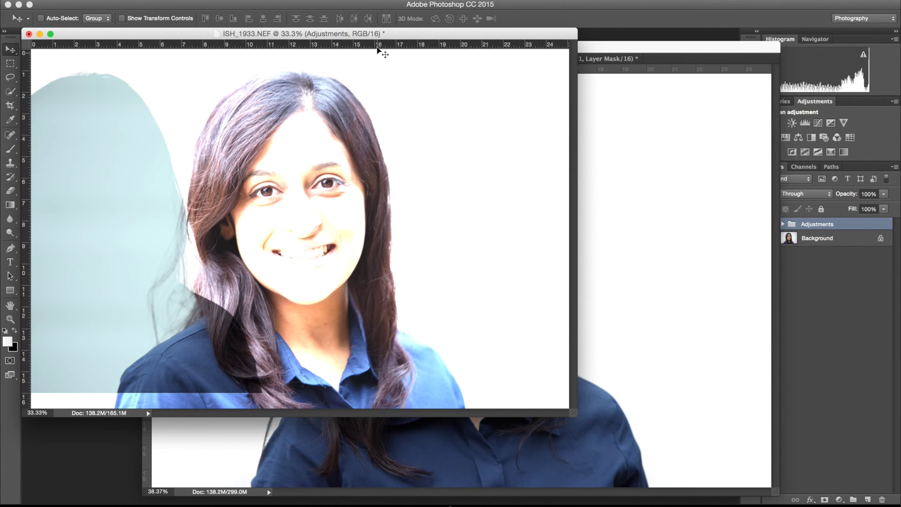
drag(383, 36, 424, 64)
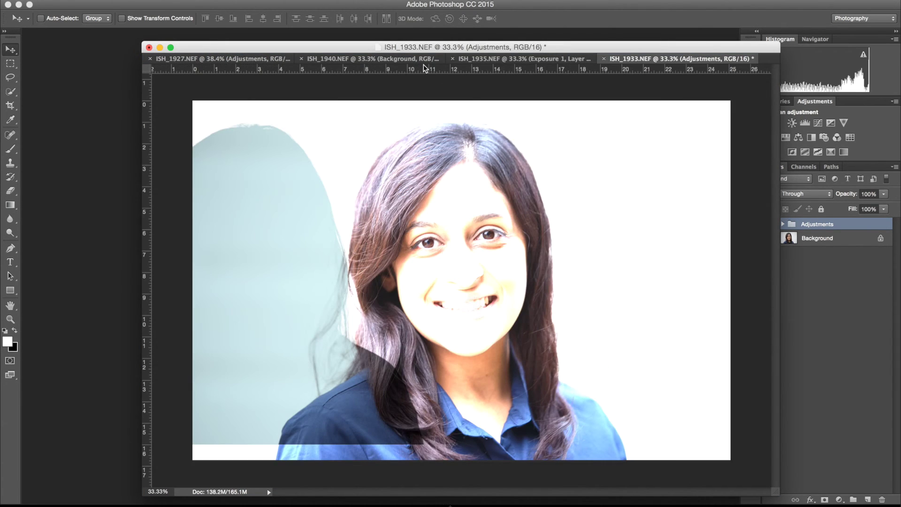
double_click(327, 47)
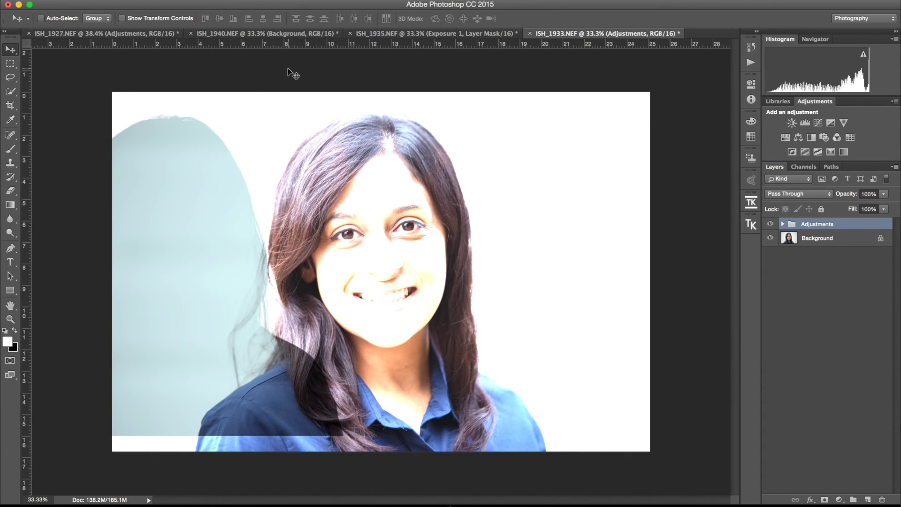
- Fill the Exposure 1 layer mask in ISH_1933.NEF with the white foreground color at 100% opacity in Normal mode
click(782, 224)
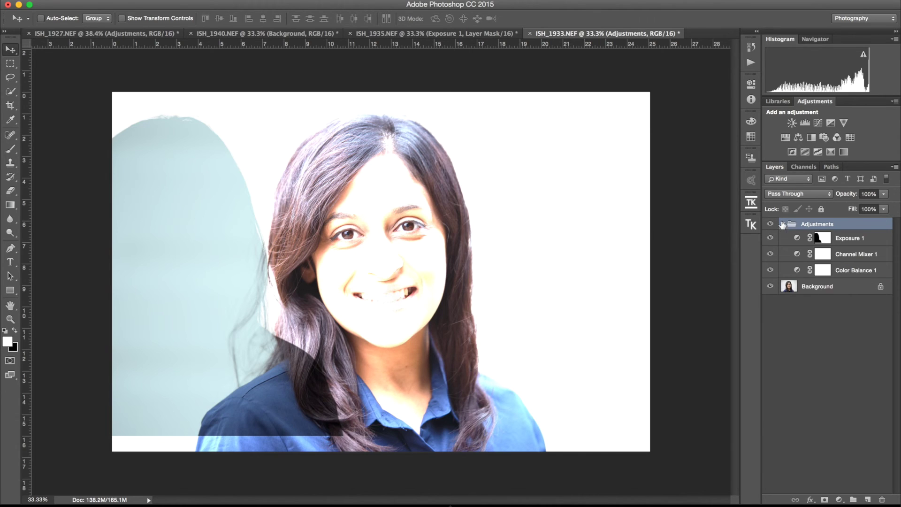
click(831, 241)
click(123, 1)
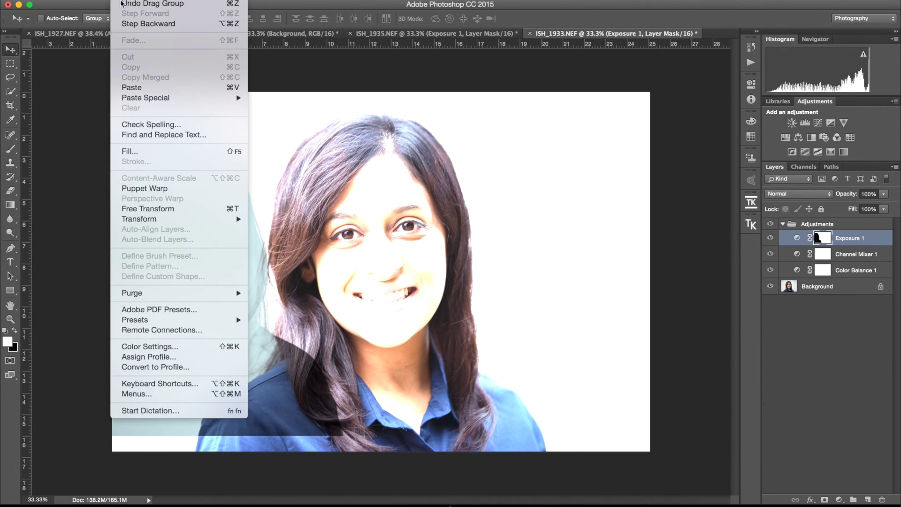
click(141, 161)
click(123, 2)
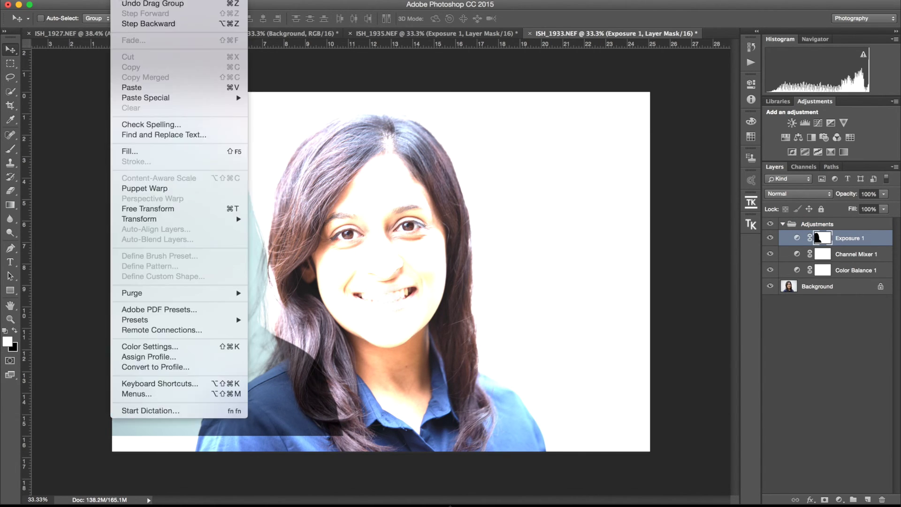
click(131, 151)
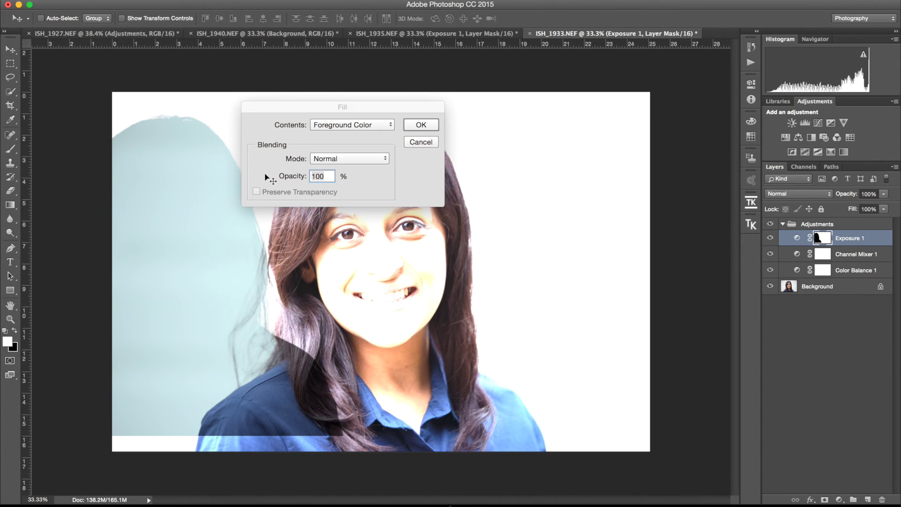
click(413, 125)
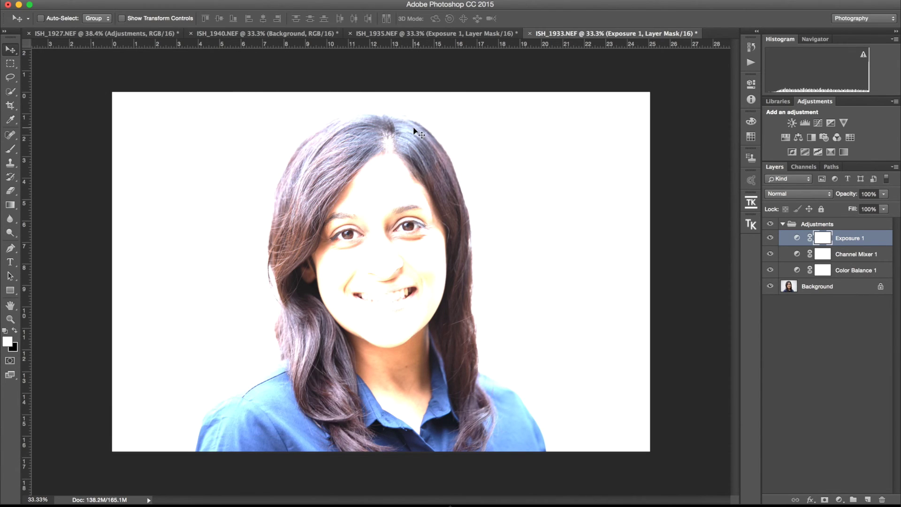
- Switch to ISH_1927.NEF and start closing the document
click(167, 34)
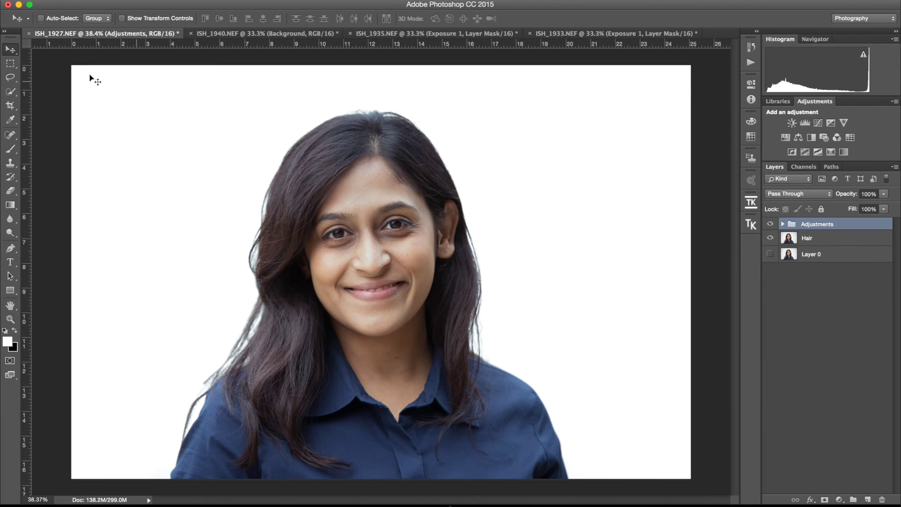
click(29, 34)
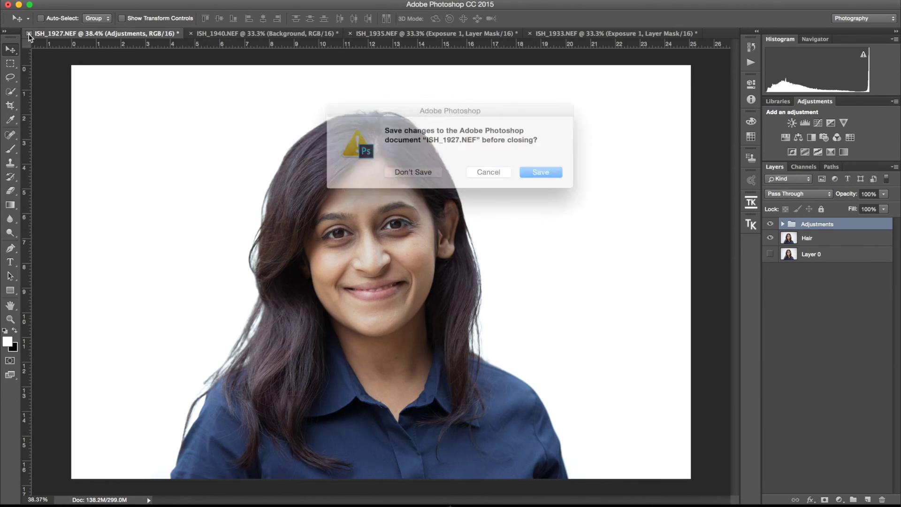